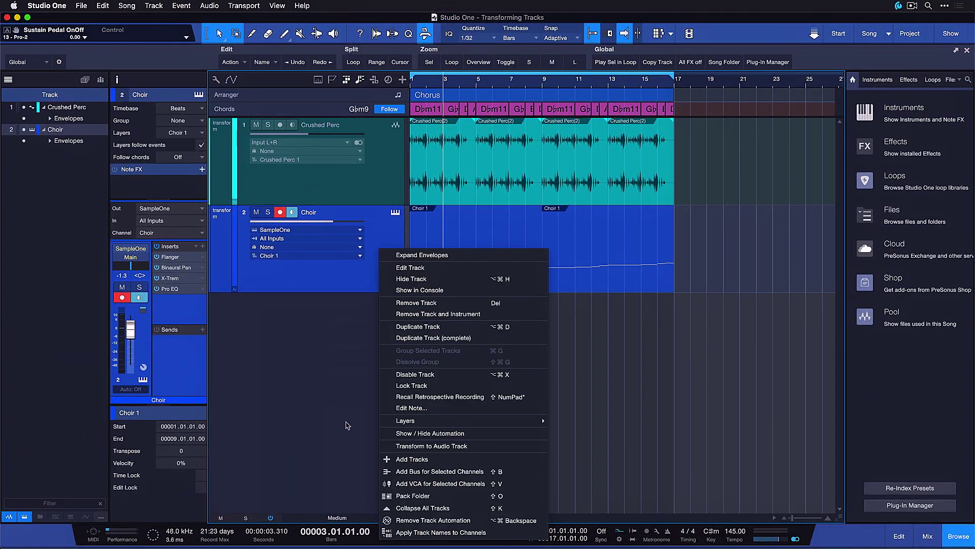
Step: Transform the Choir track to audio, keeping Render Inserts and Remove Instrument enabled
left_click(389, 447)
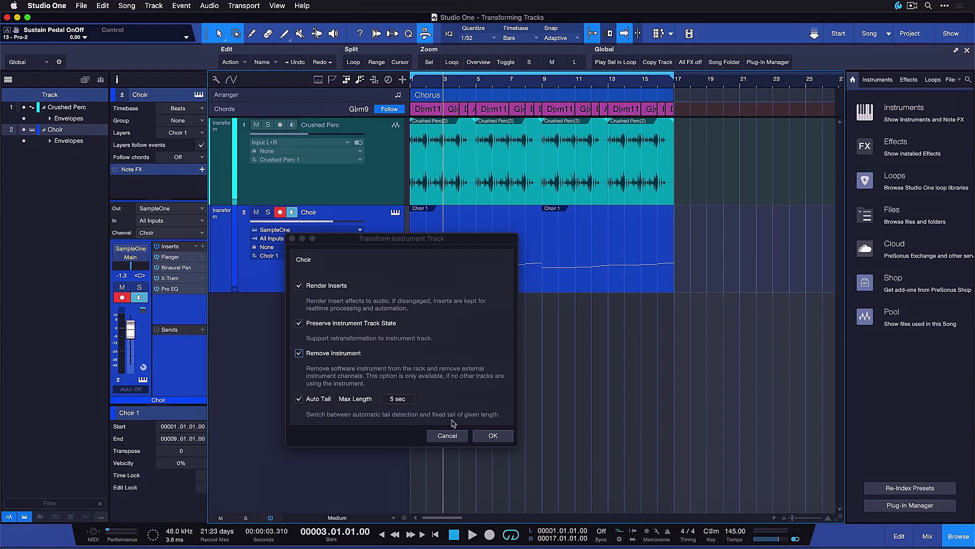
left_click(487, 435)
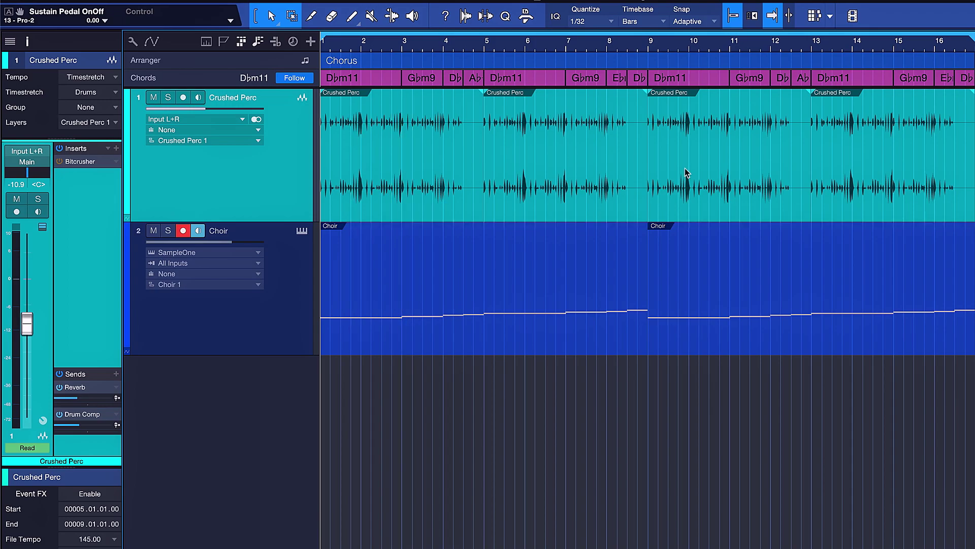
key("a")
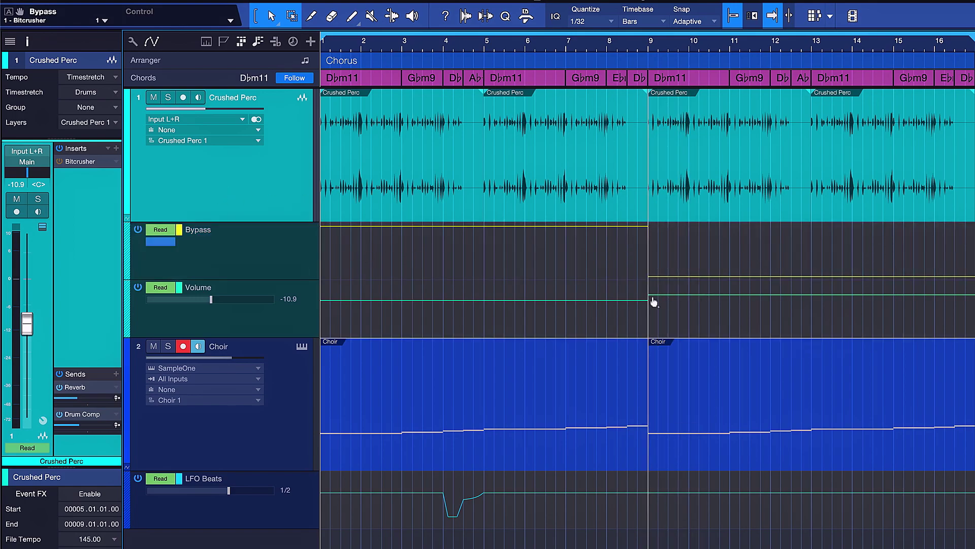
mouse_move(652, 301)
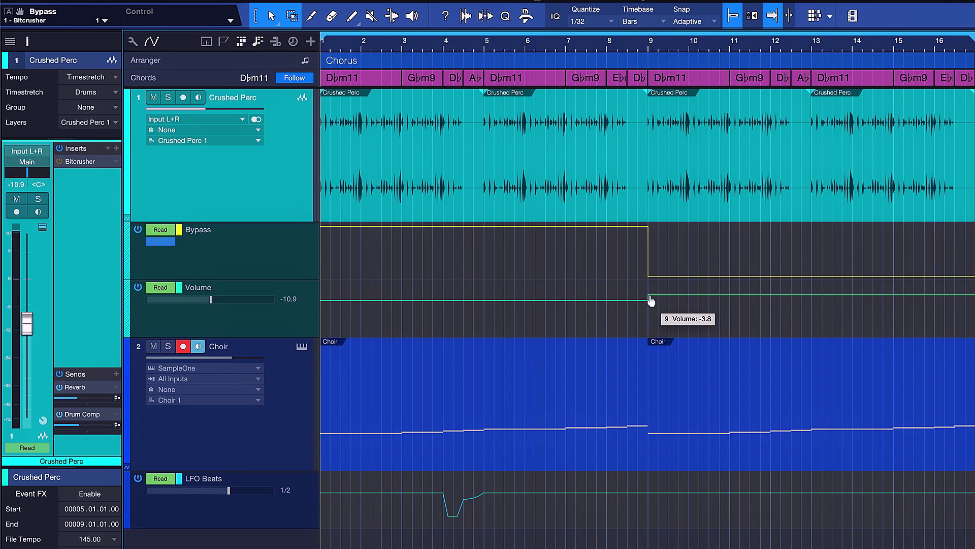
key("a")
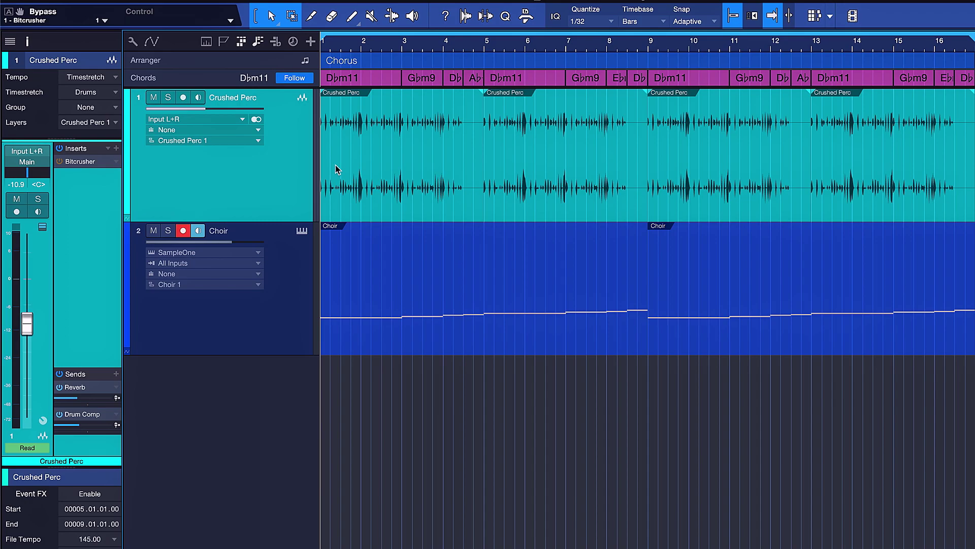
Step: Set up Transform to Rendered Audio for Crushed Perc with Preserve Realtime State and Auto Tail enabled
right_click(273, 186)
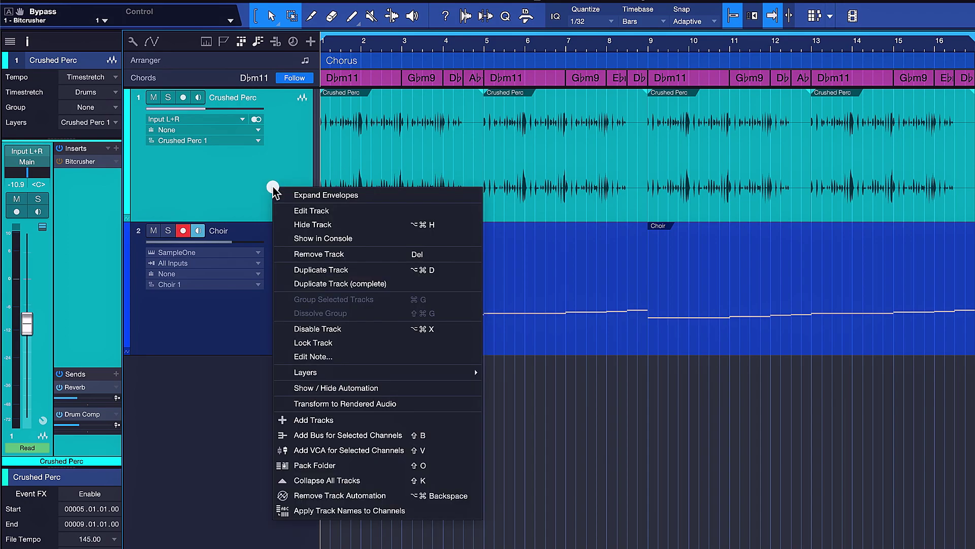
left_click(287, 404)
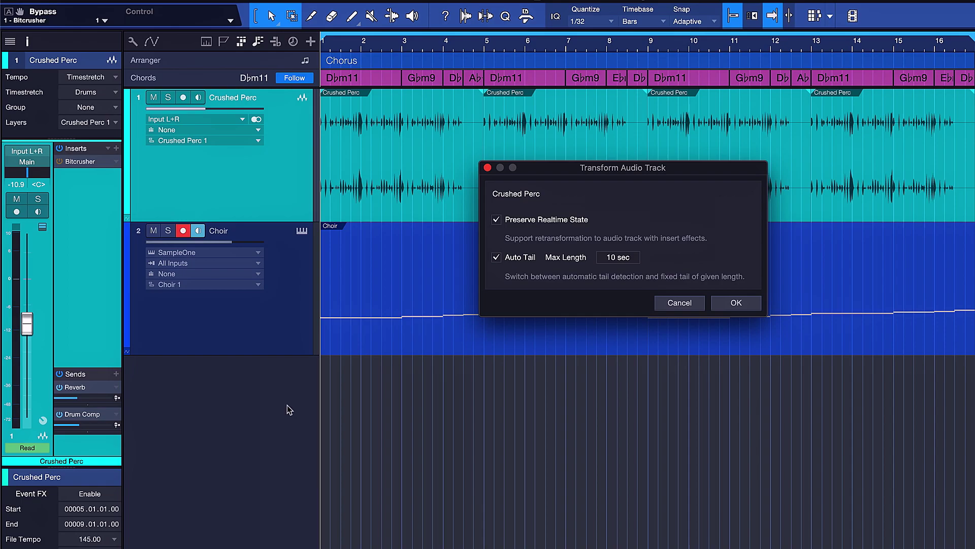
left_click(512, 218)
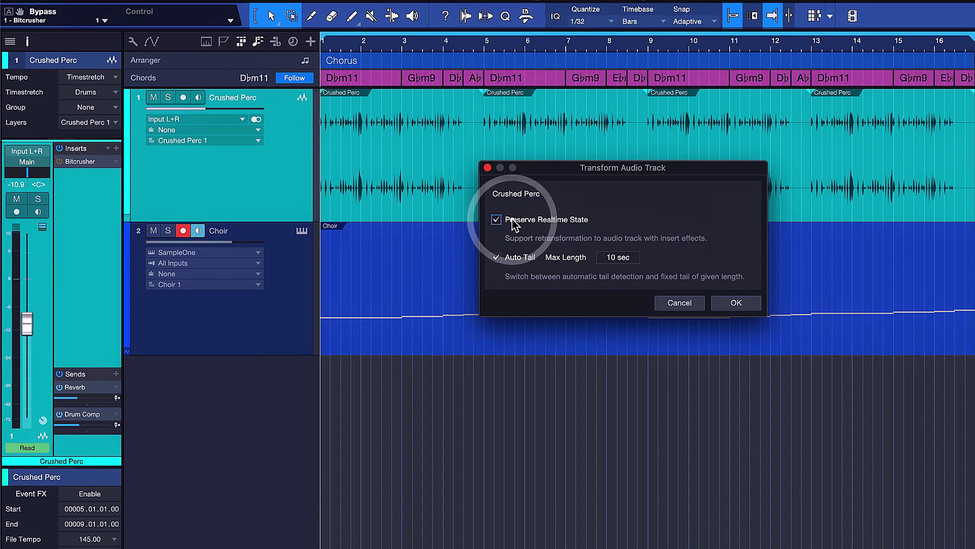
left_click(512, 219)
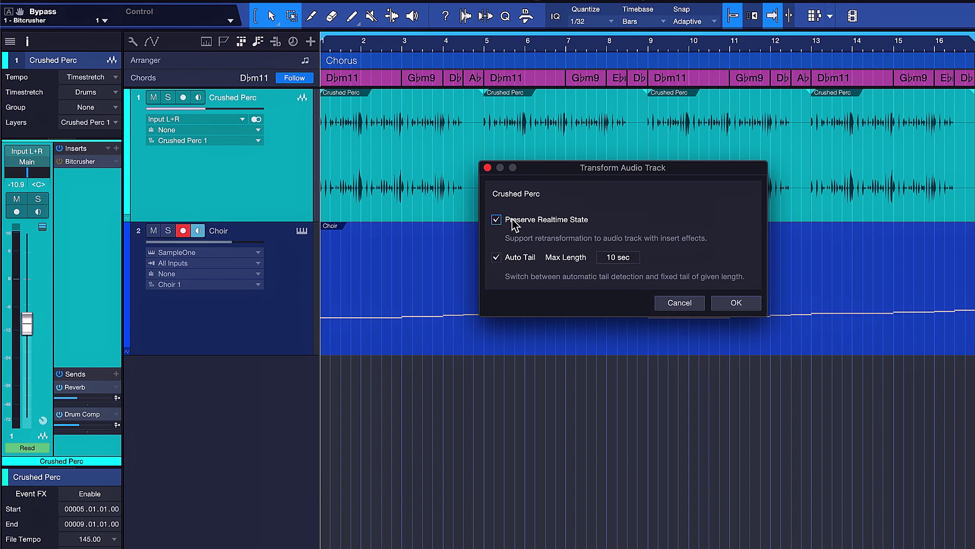
left_click(513, 220)
left_click(513, 220)
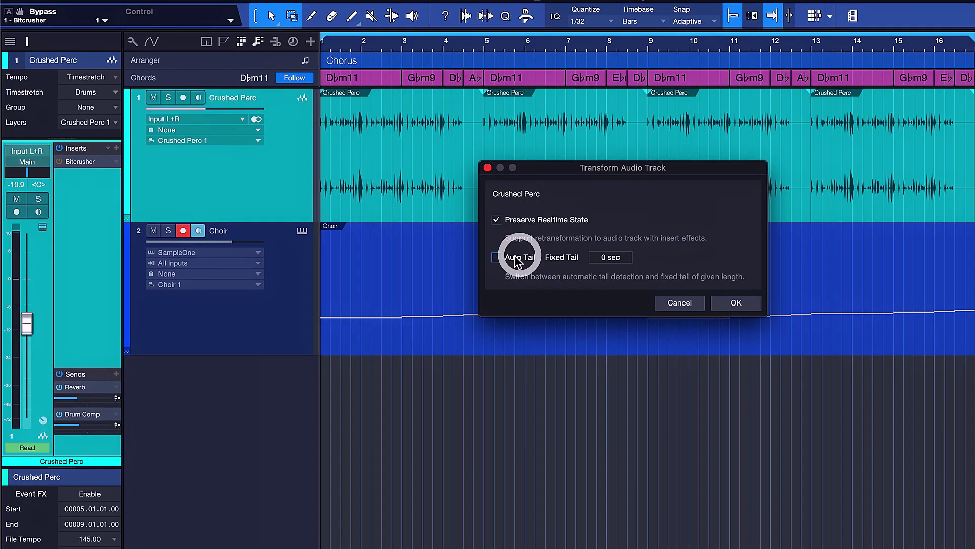
left_click(514, 258)
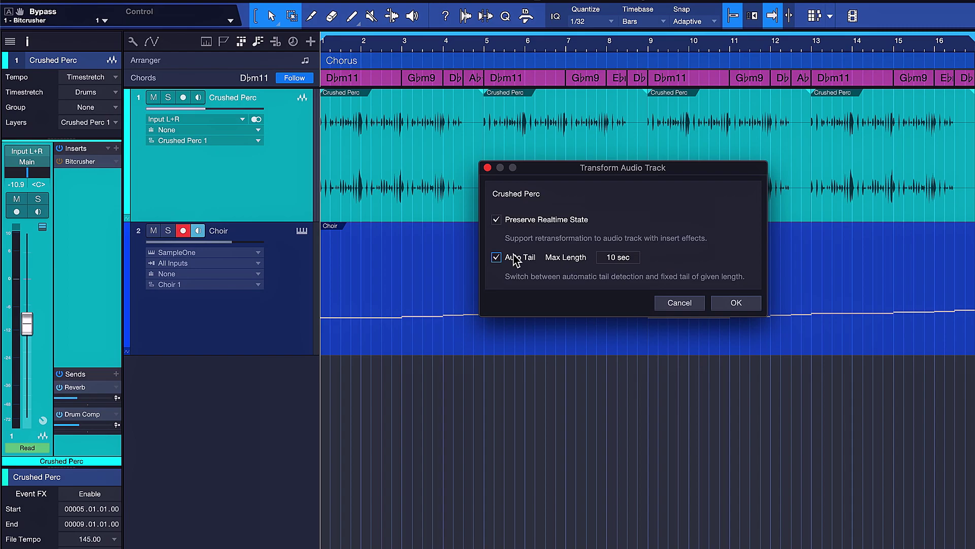
left_click(514, 256)
left_click(515, 258)
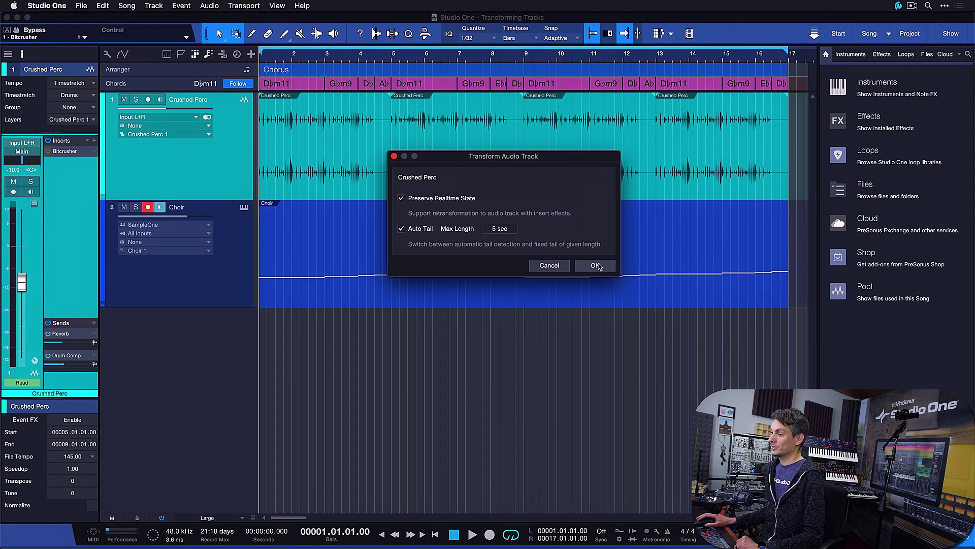
Step: Confirm the Crushed Perc render, then play it back, jumping to the Crushed Perc(10) event at bar 9
left_click(736, 303)
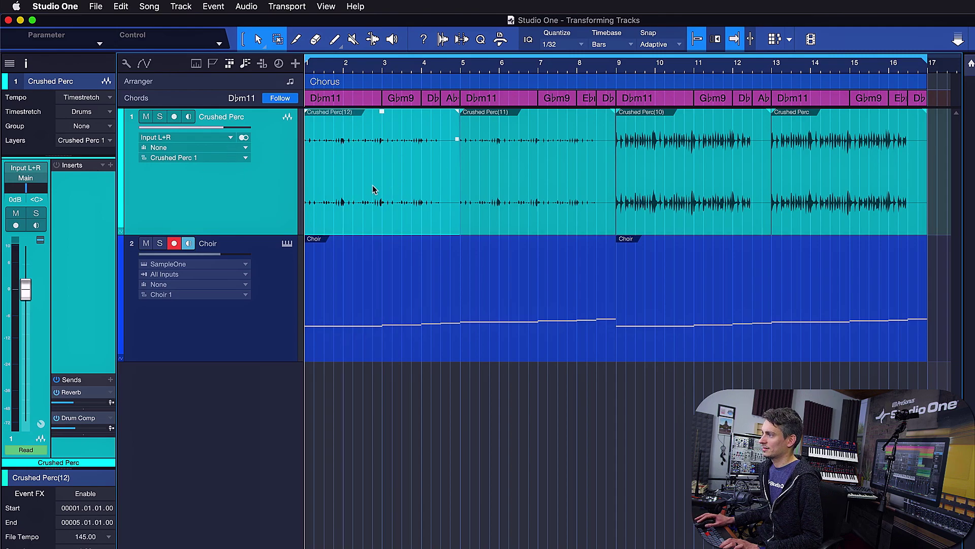
key("space")
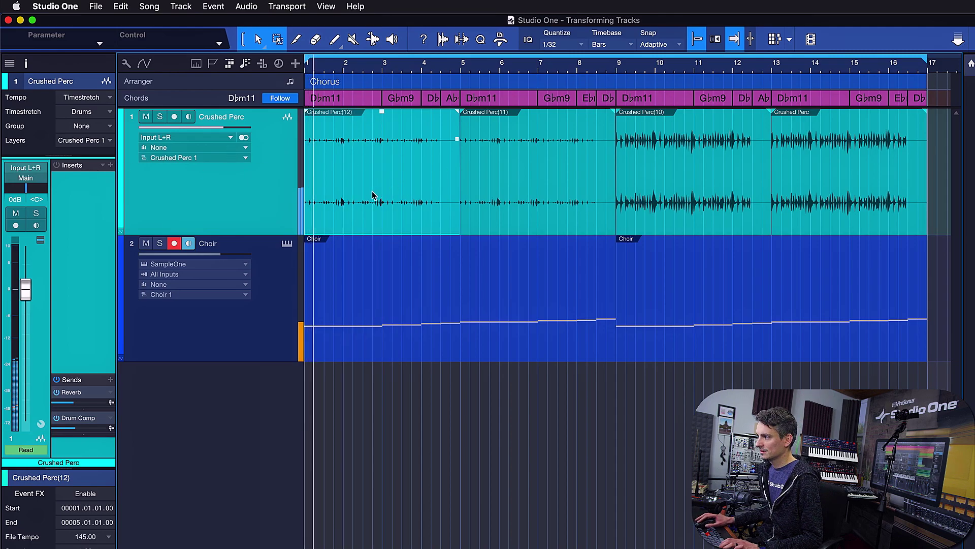
left_click(660, 209)
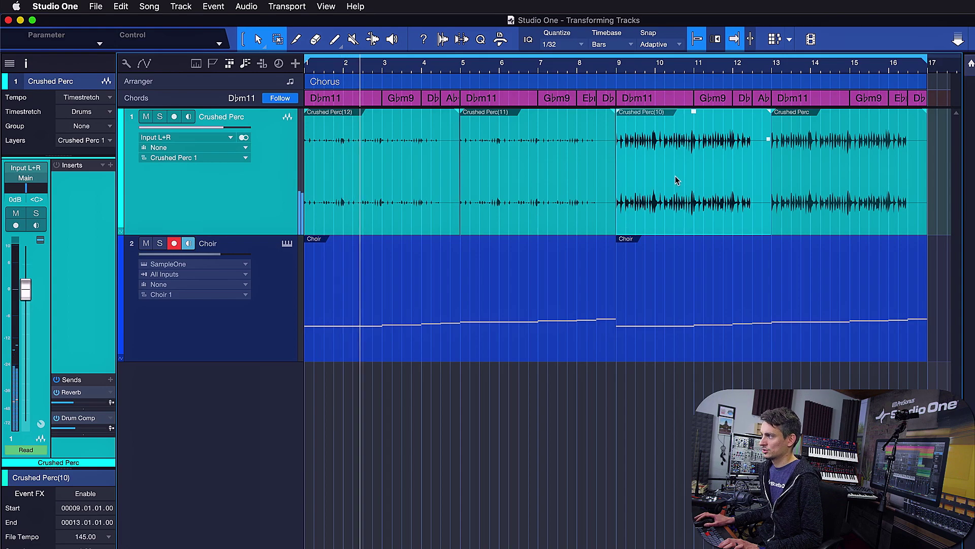
left_click(664, 183)
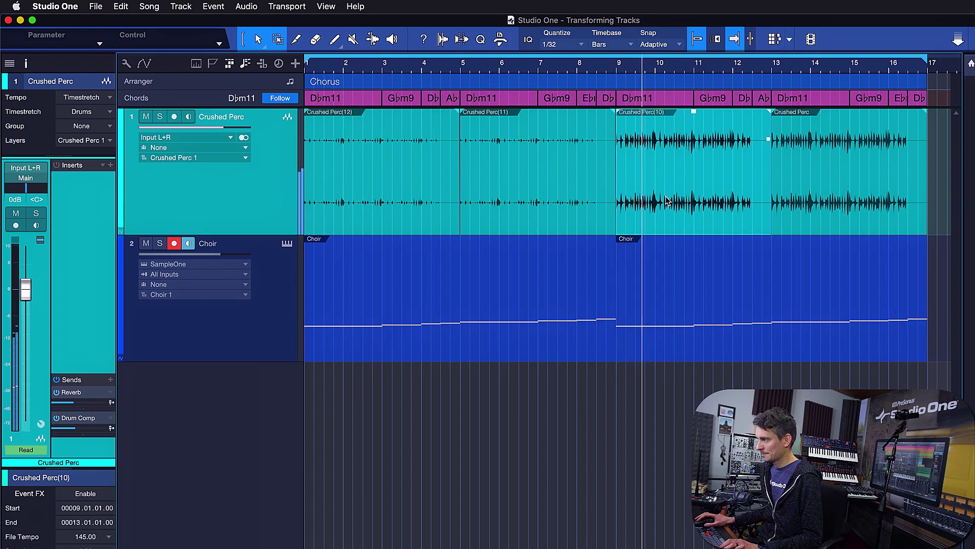
key("space")
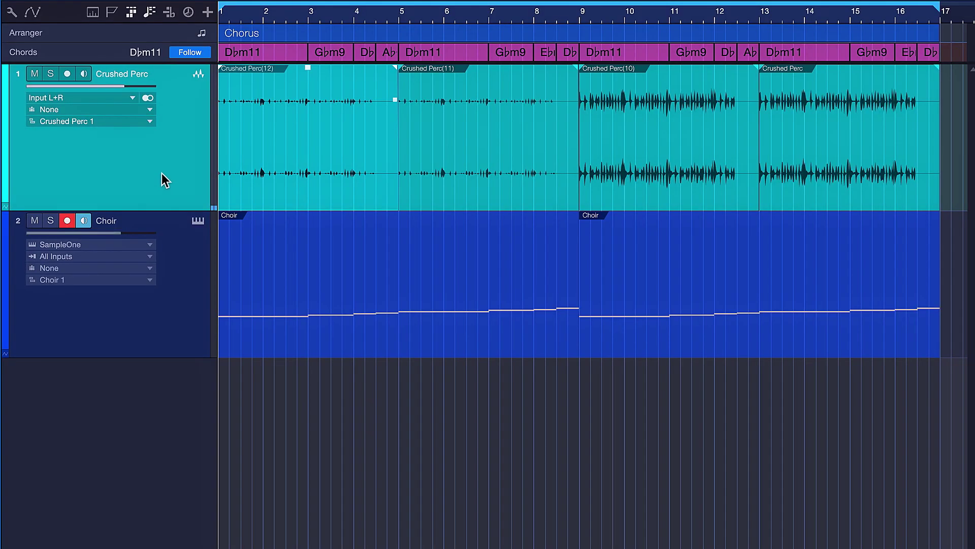
Step: Revert Crushed Perc to realtime audio and expand its automation lanes to check them
right_click(162, 173)
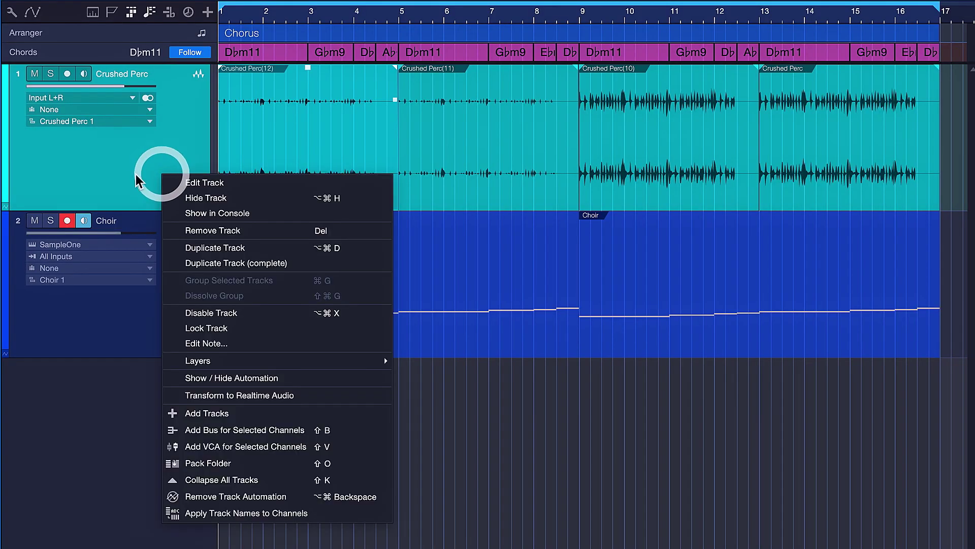
left_click(215, 396)
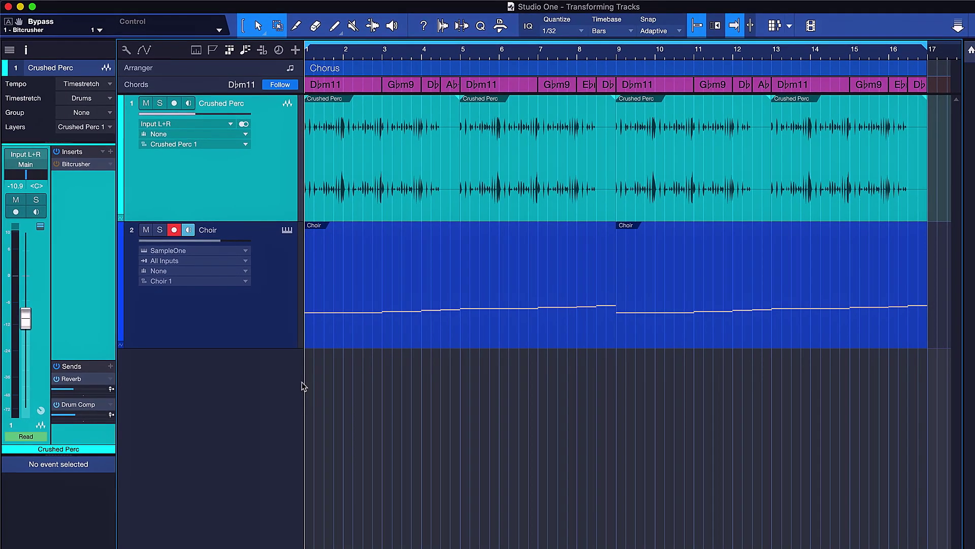
left_click(121, 217)
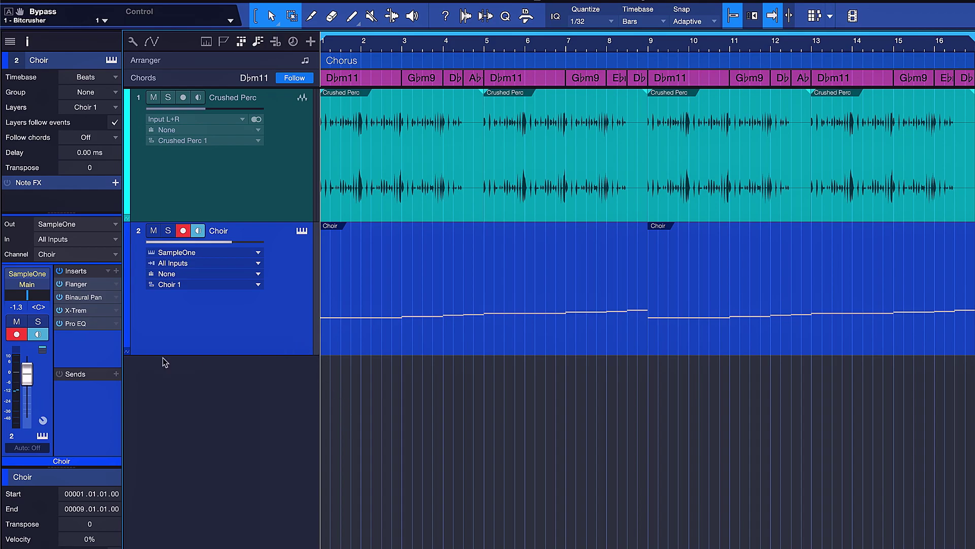
Step: Show the Choir LFO Beats automation, open its X-Trem insert, and play briefly to hear the tremolo
left_click(126, 350)
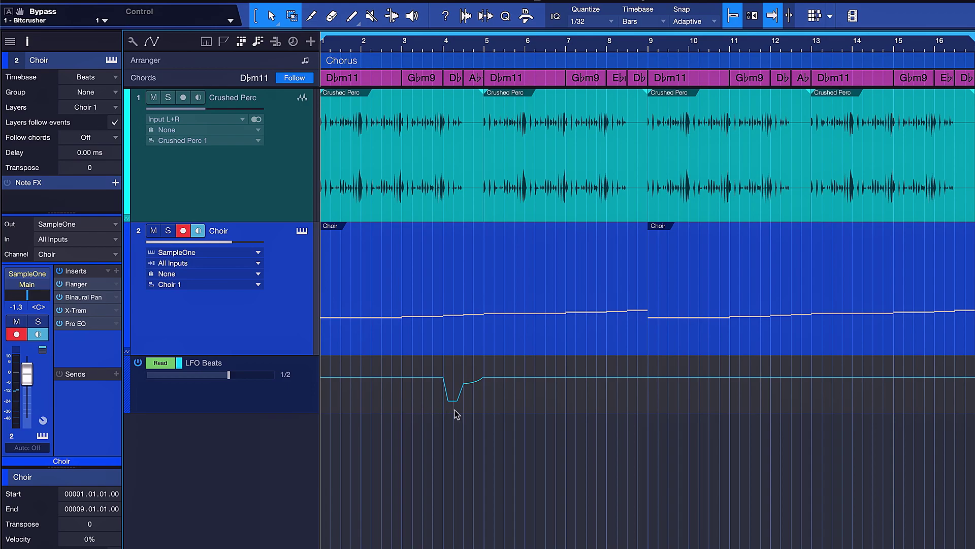
left_click(76, 310)
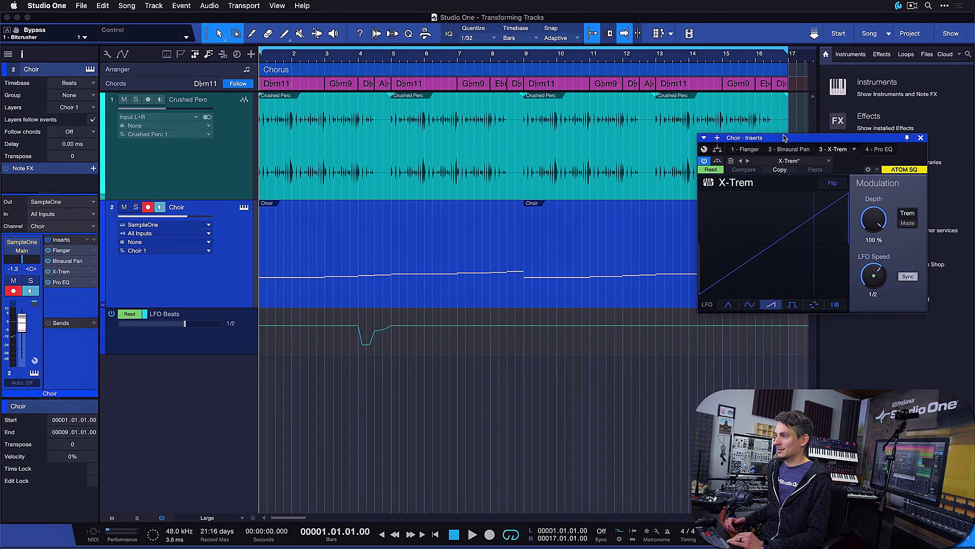
key("space")
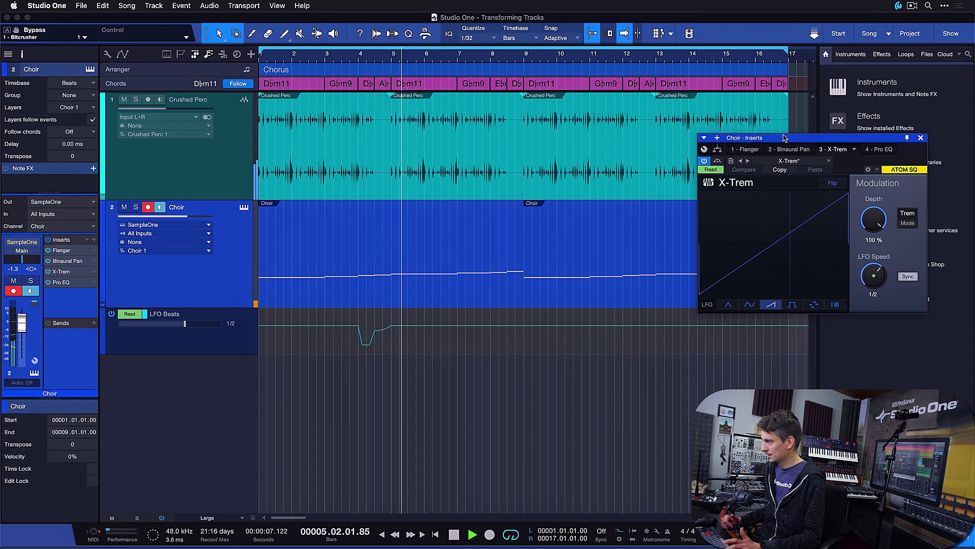
key("space")
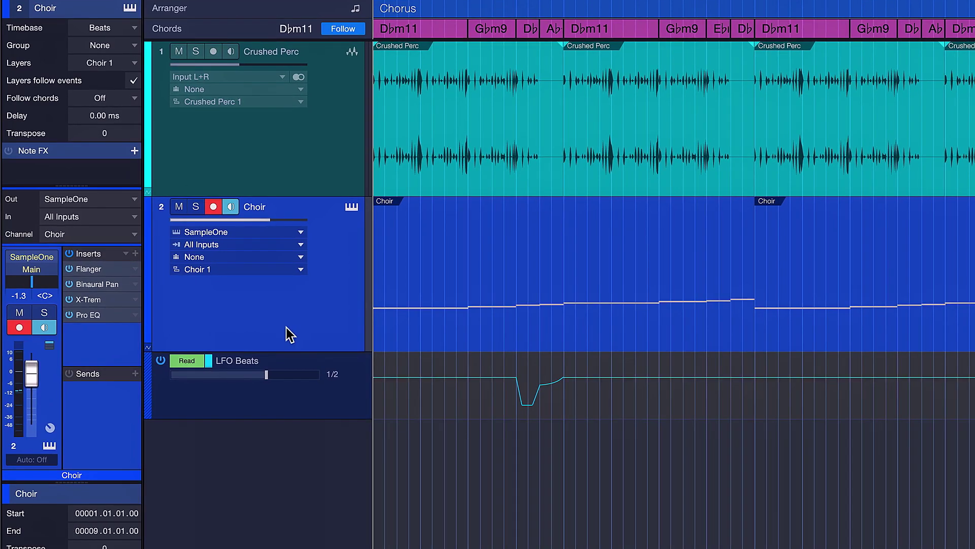
Step: Transform Choir with Render Inserts, Preserve Instrument Track State, Remove Instrument and 5 sec Auto Tail
right_click(289, 332)
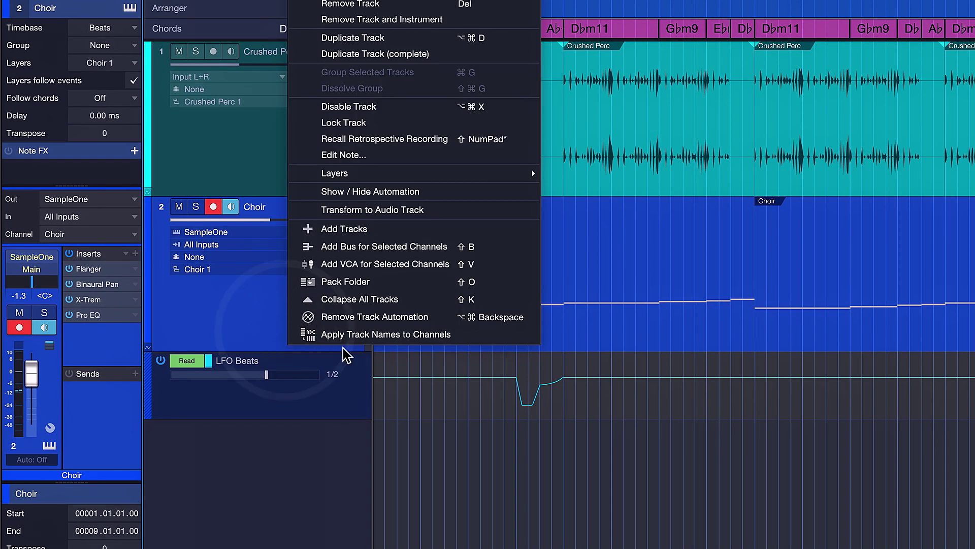
left_click(349, 212)
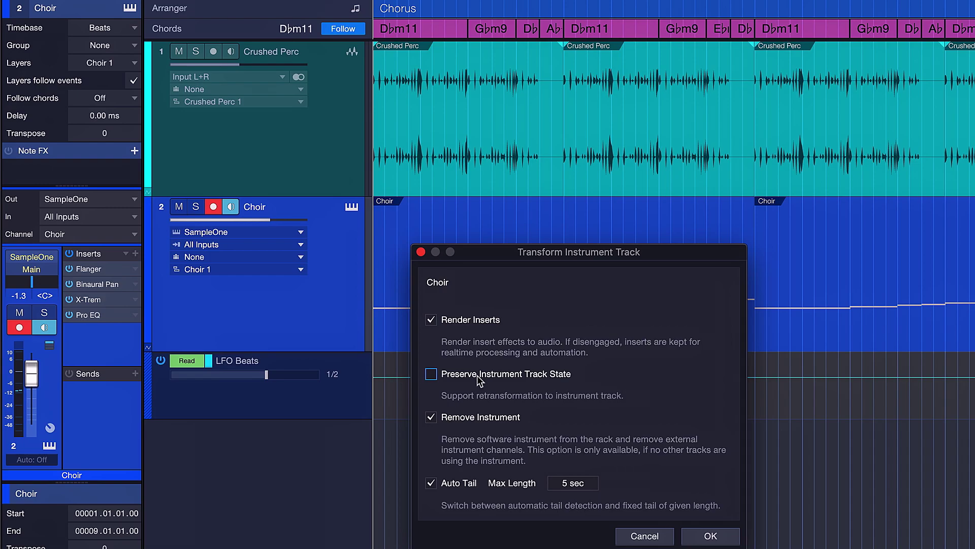
left_click(476, 375)
left_click(453, 417)
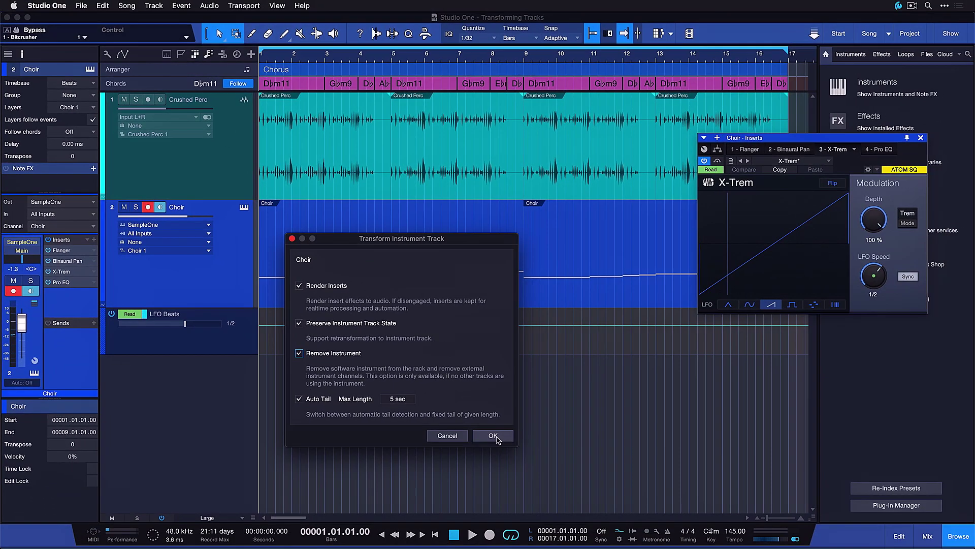
Step: Confirm the Choir transform to audio and zoom to the rendered Choir event
left_click(641, 504)
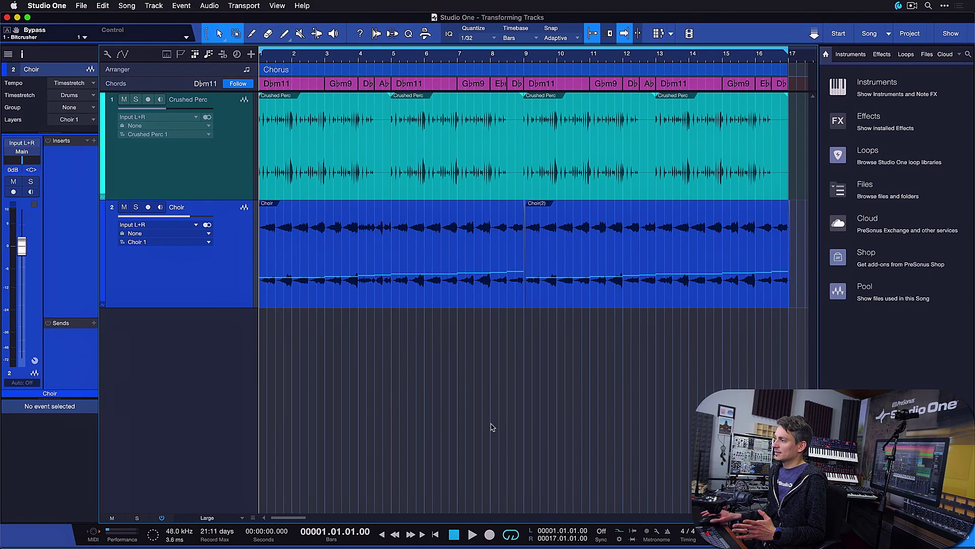
left_click(341, 283)
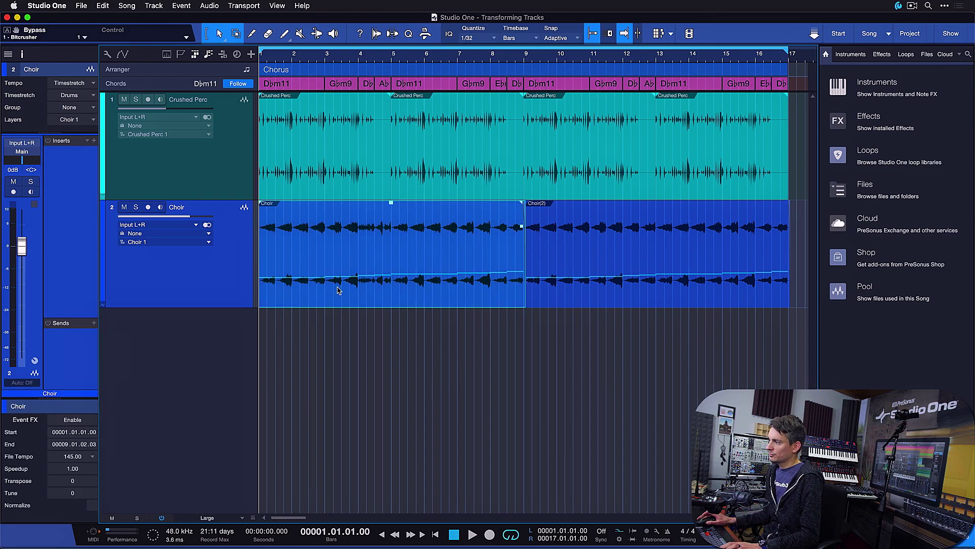
key("z")
key("z")
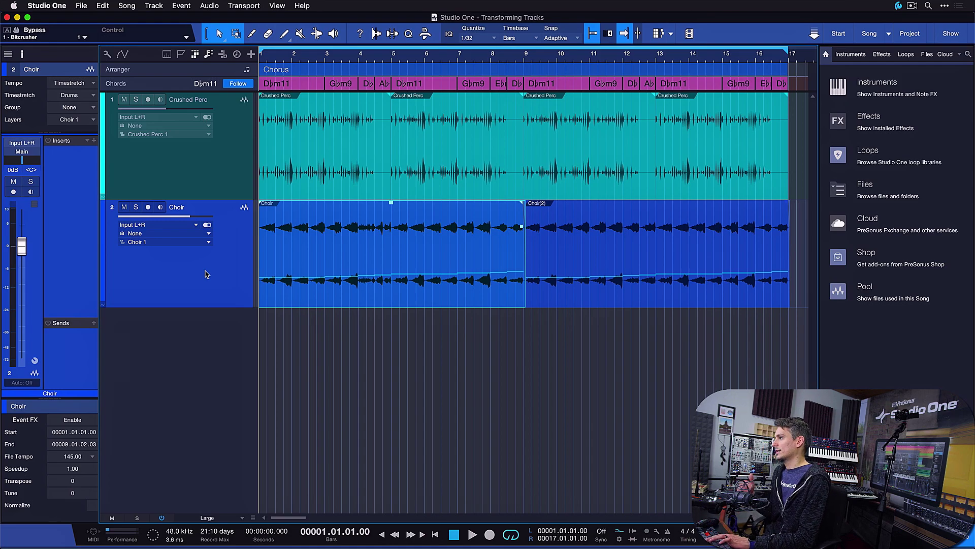
Step: Add a new instrument track, drag the Choir audio onto it, then undo the result
key("t")
left_click_drag(277, 280, 283, 369)
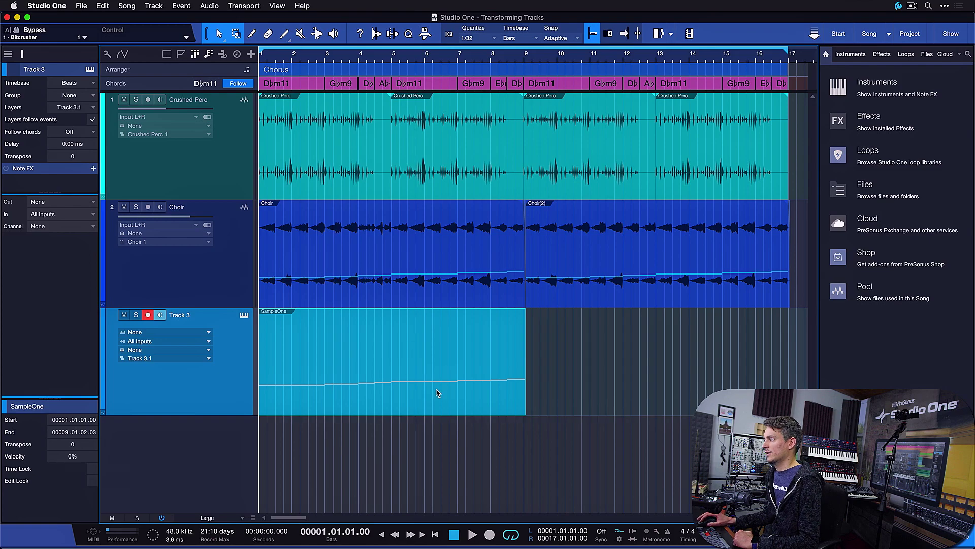
key("ctrl+z")
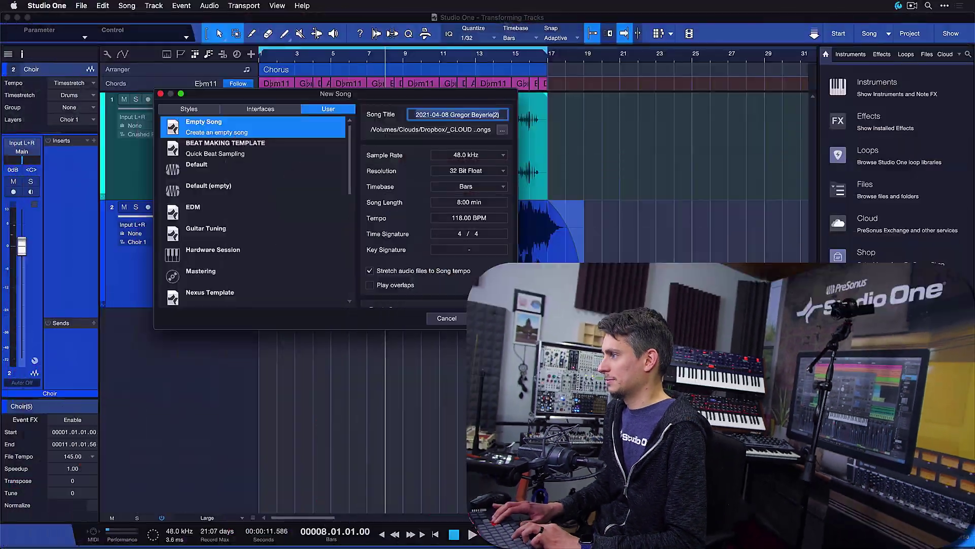
Step: Create the empty song and show the Browser's Files view of Sound Sets
key("Return")
left_click(842, 84)
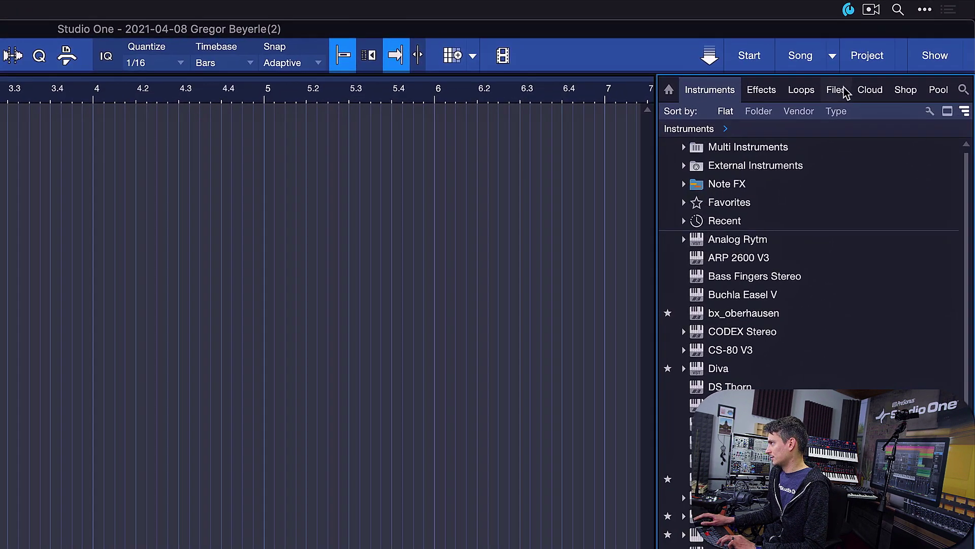
left_click(842, 90)
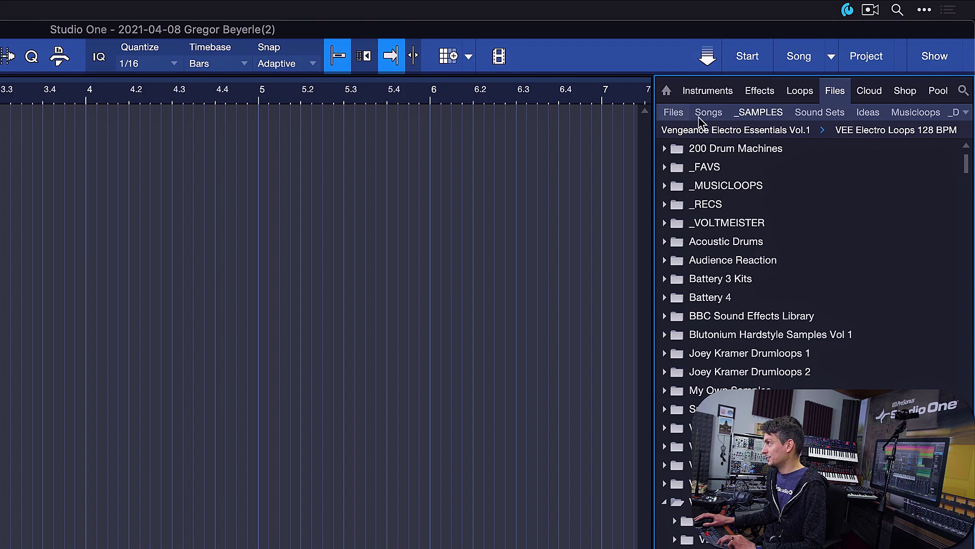
left_click(817, 113)
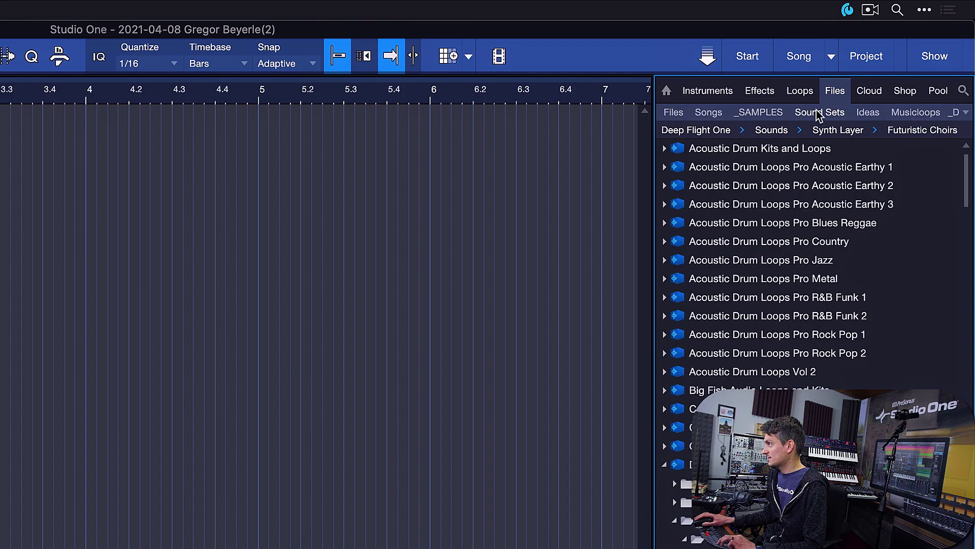
Step: Navigate into Sound Sets > Impact XT Kits and Sounds > GBY Musicloops
left_click(699, 130)
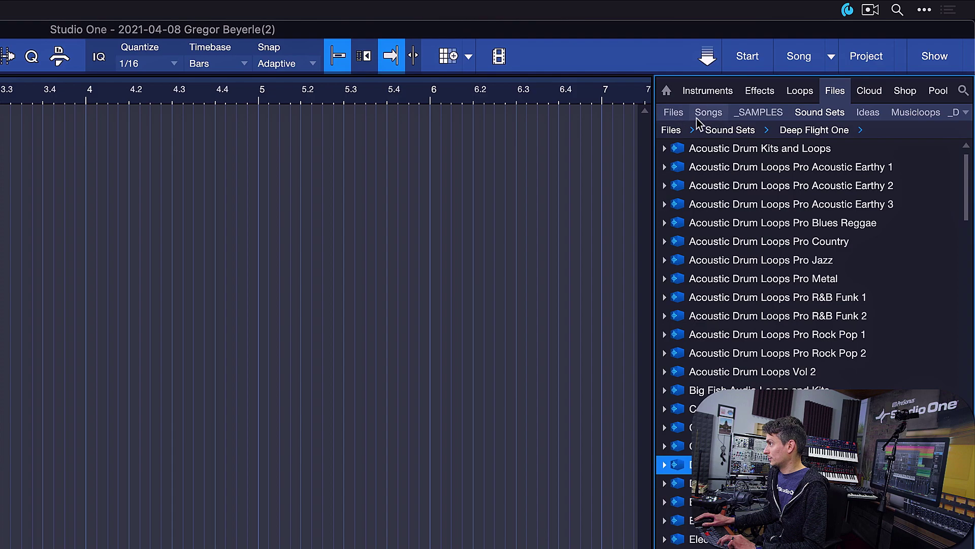
left_click(675, 112)
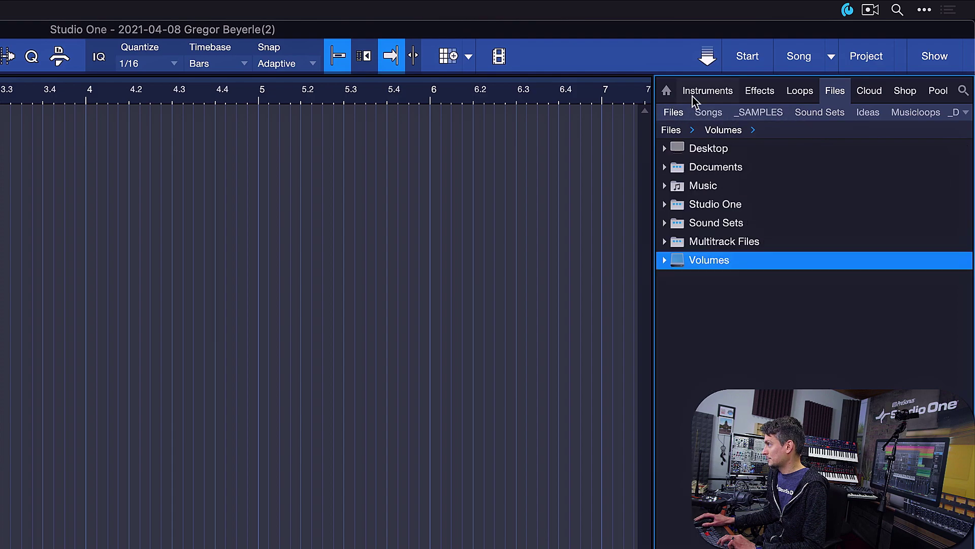
double_click(680, 224)
scroll(797, 299, "down", 6)
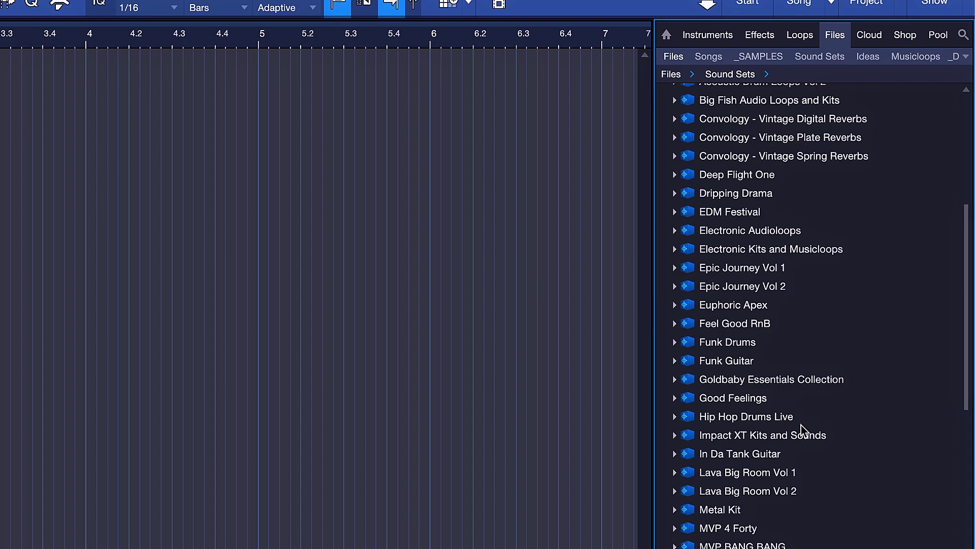
double_click(778, 437)
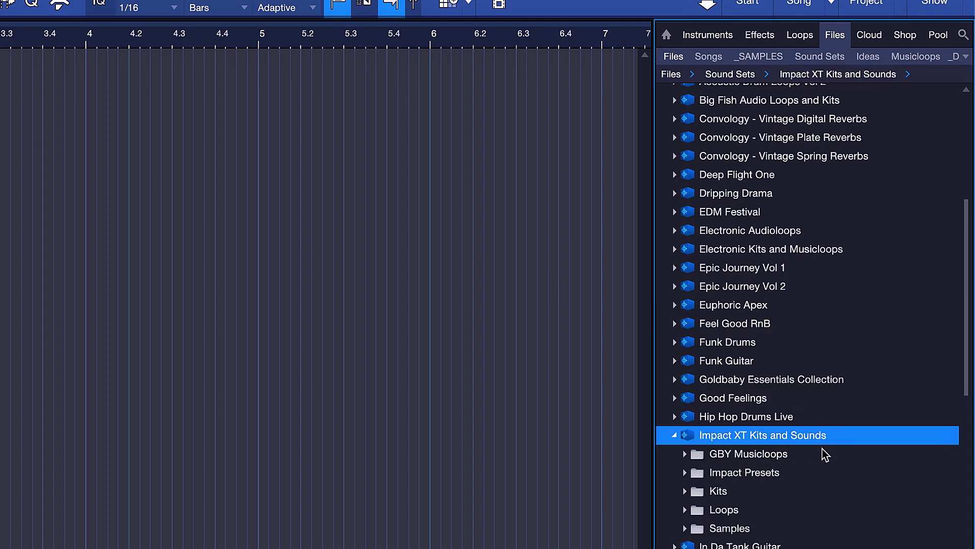
double_click(813, 452)
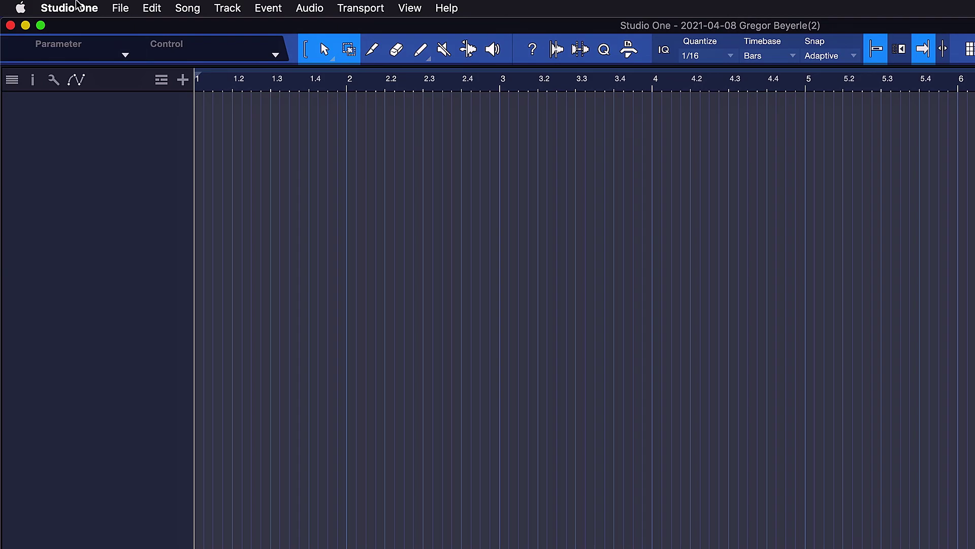
left_click(64, 7)
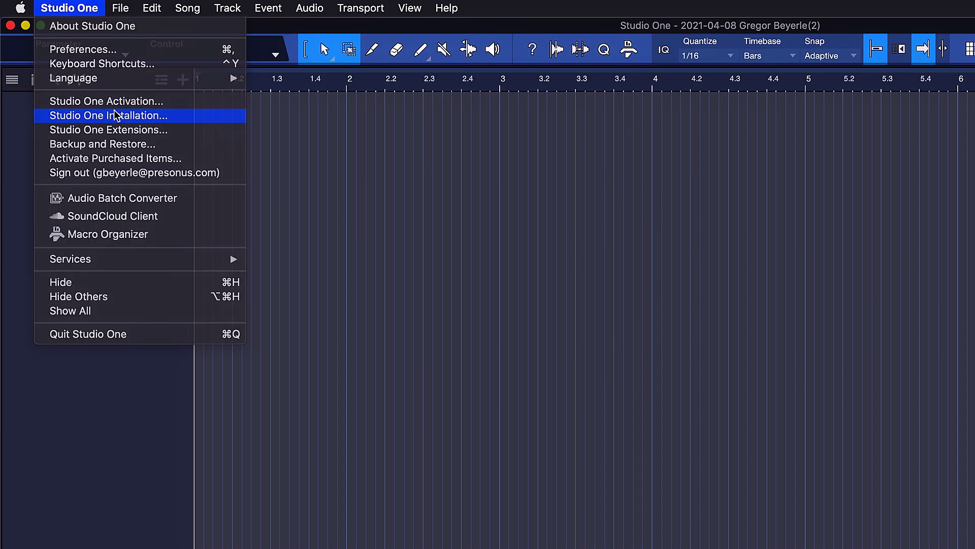
left_click(113, 115)
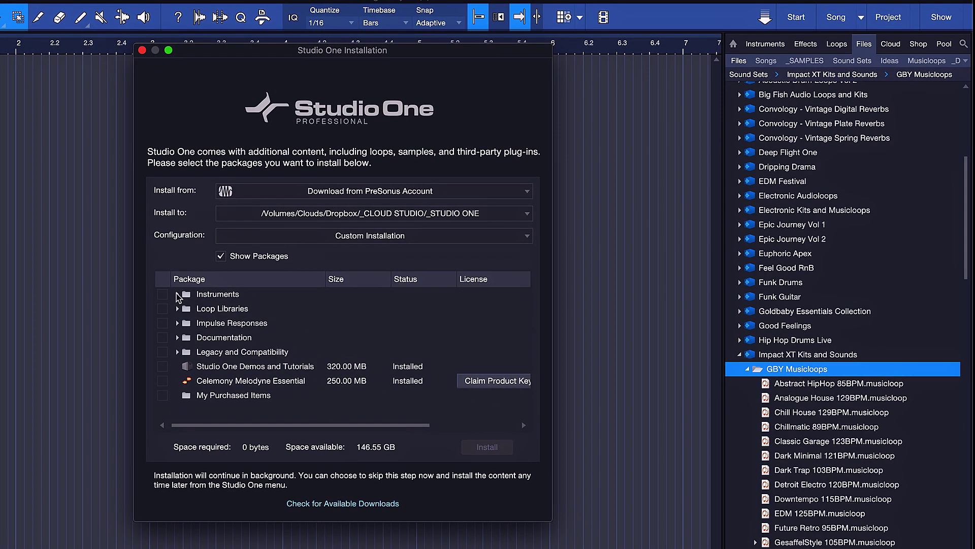
left_click(178, 295)
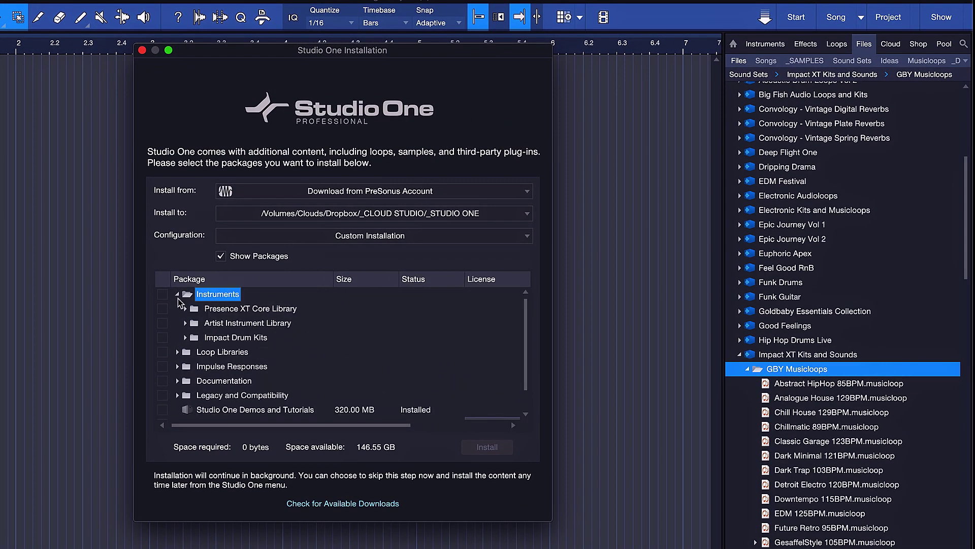
double_click(214, 338)
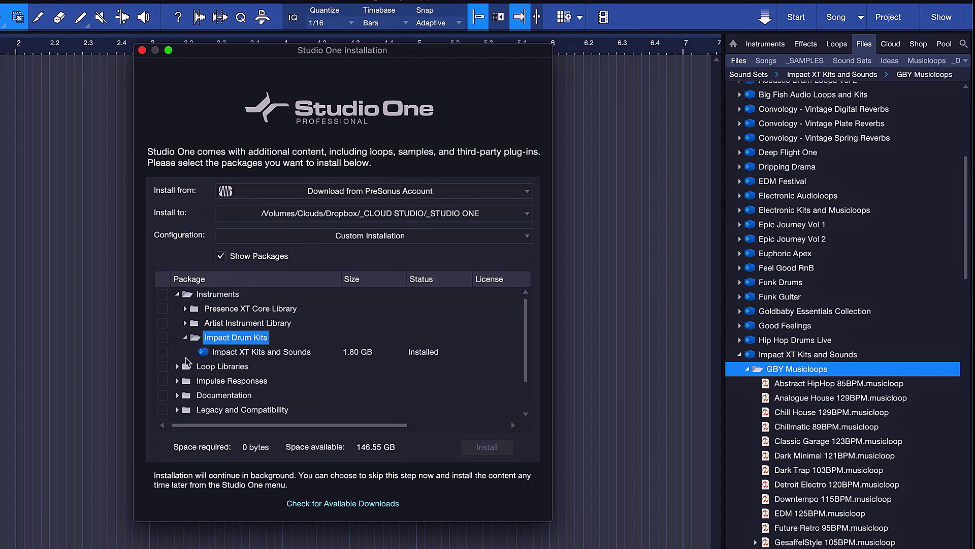
left_click(163, 351)
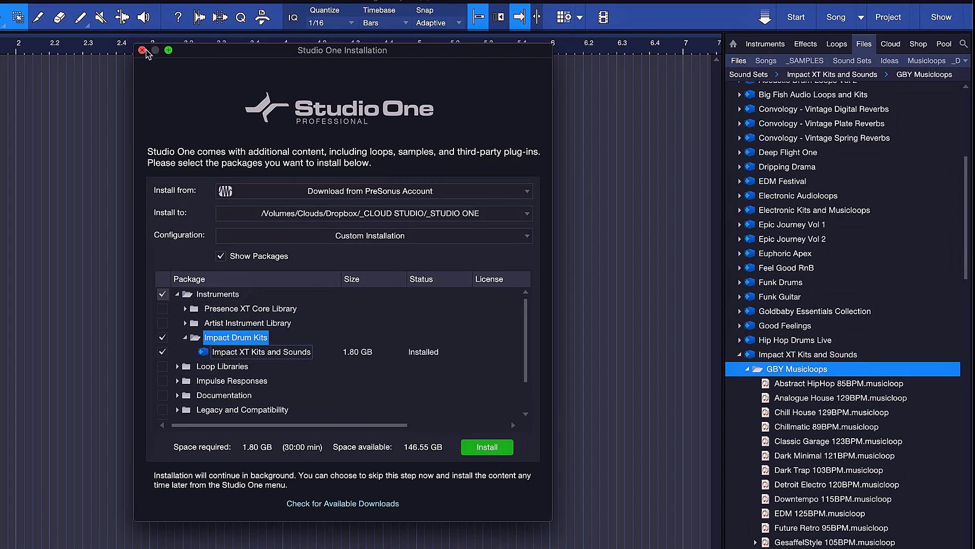
left_click(142, 49)
scroll(840, 370, "down", 10)
Step: Drag the Abstract HipHop 85BPM loop to bar 1, creating an Impact track
scroll(833, 254, "up", 3)
left_click(828, 244)
left_click(822, 187)
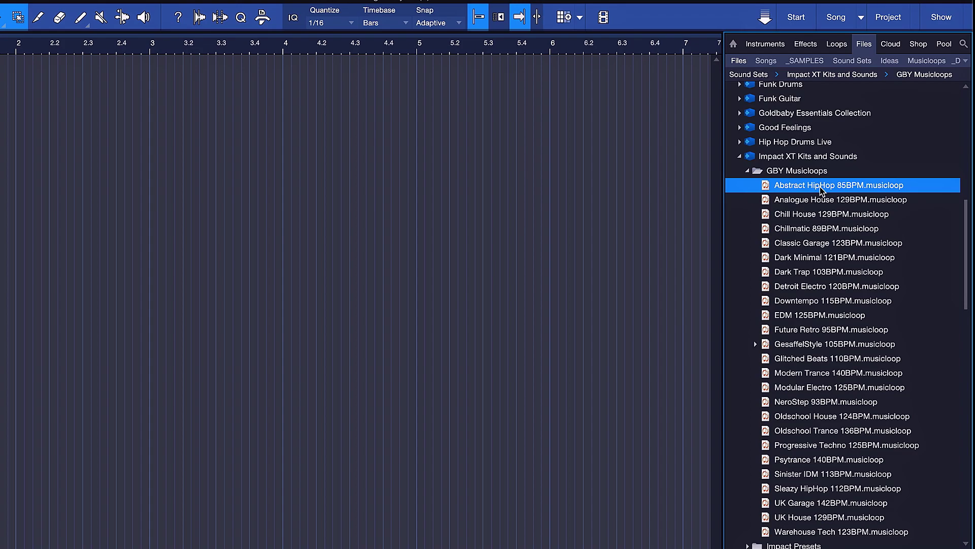
left_click_drag(822, 187, 0, 99)
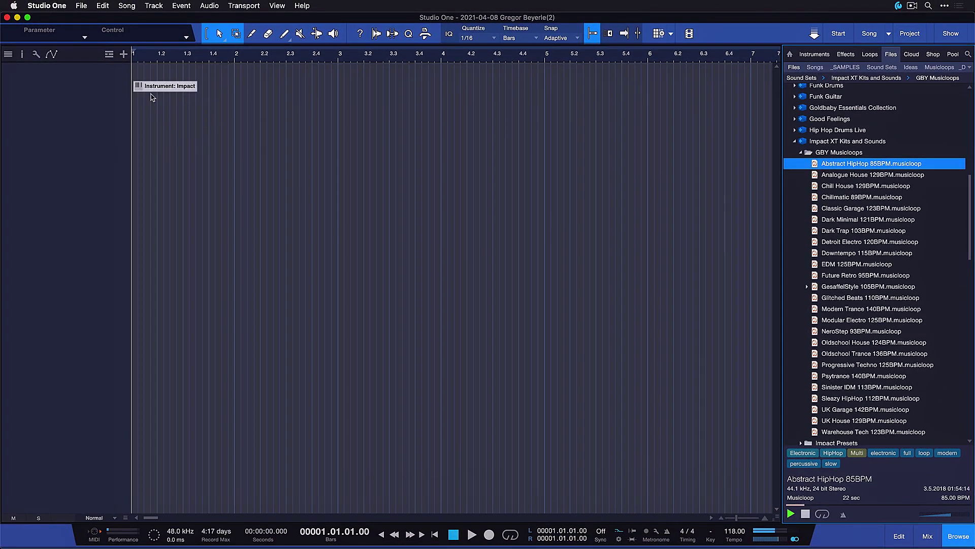
left_click_drag(150, 94, 151, 94)
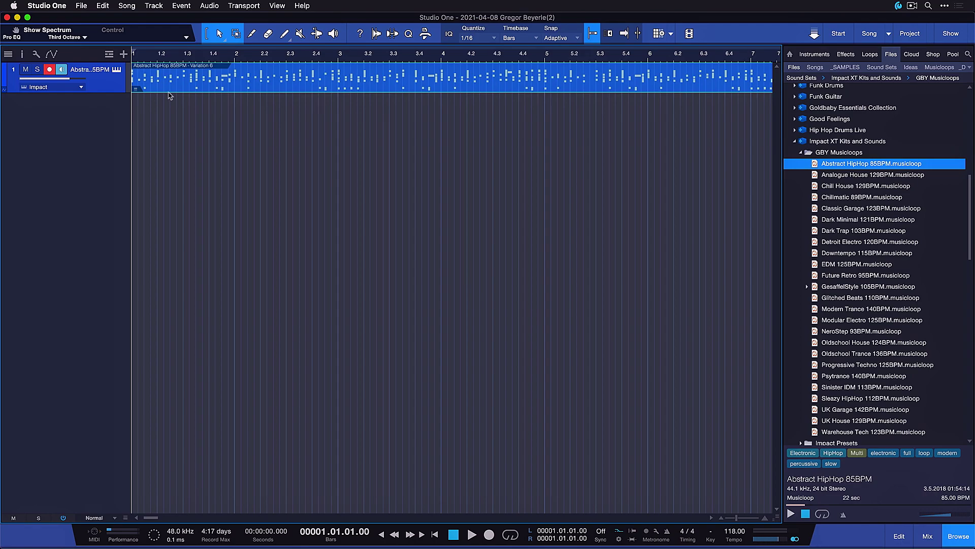
key("z")
Step: Open Impact XT, then show the Console enlarged to reveal its multiple output channels
left_click(117, 69)
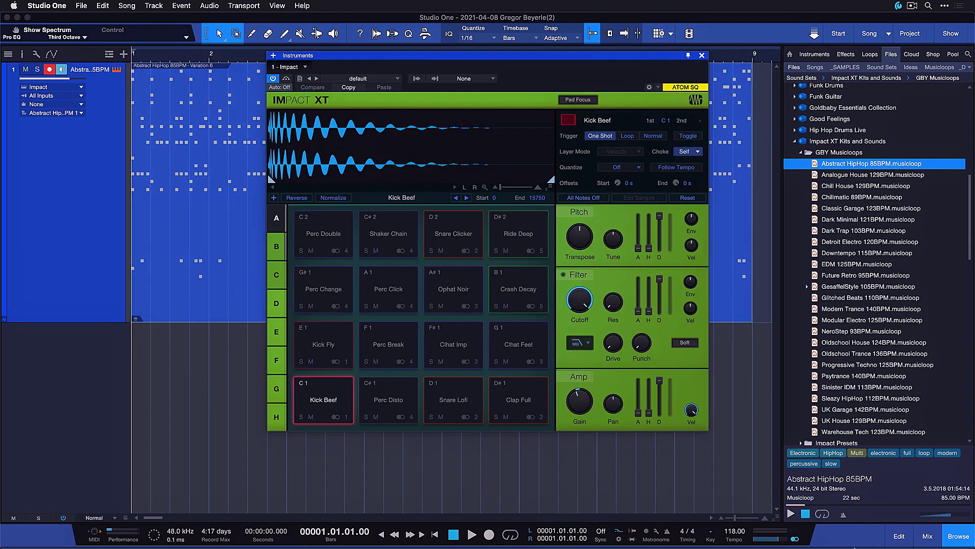
key("F3")
left_click_drag(528, 302, 532, 232)
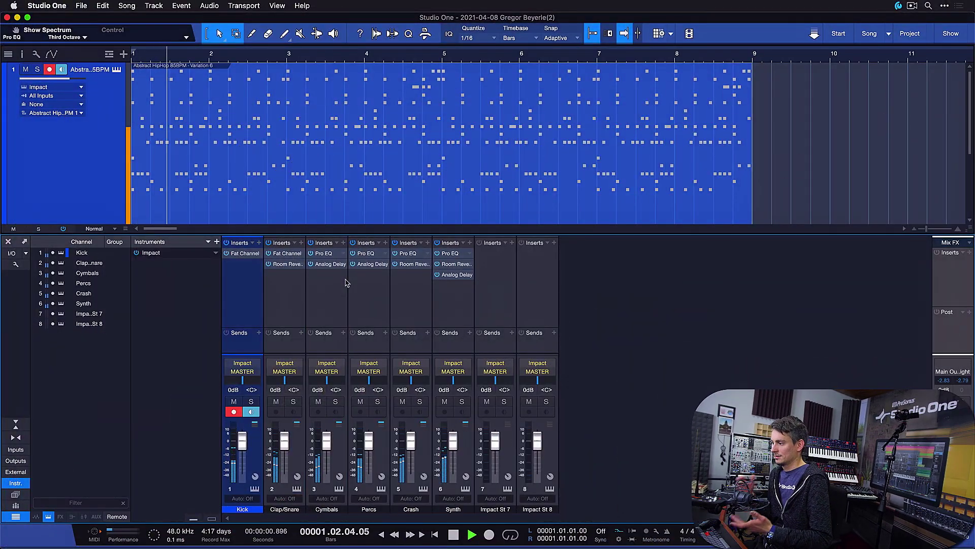
Step: Stop playback and hide the Console, leaving only the Impact track's arrangement
key("space")
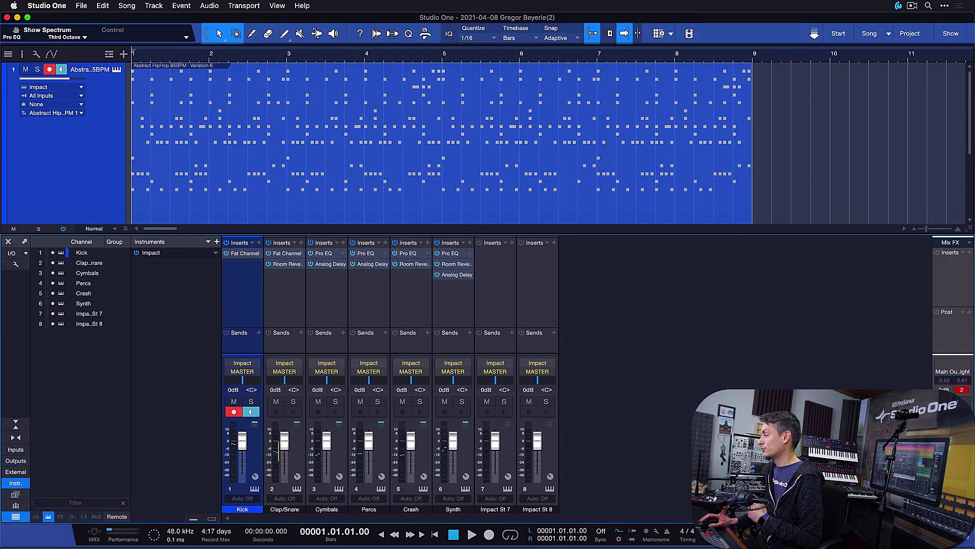
key("F3")
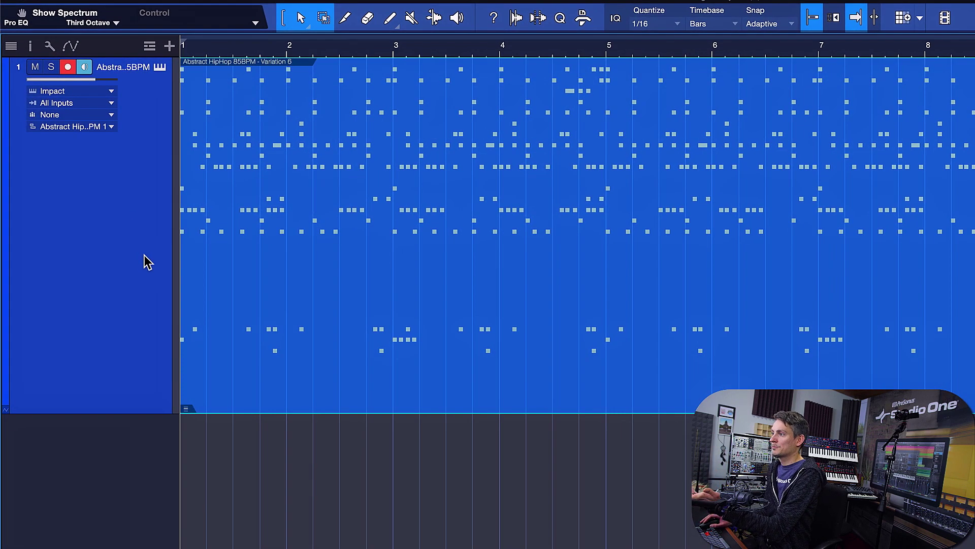
right_click(106, 208)
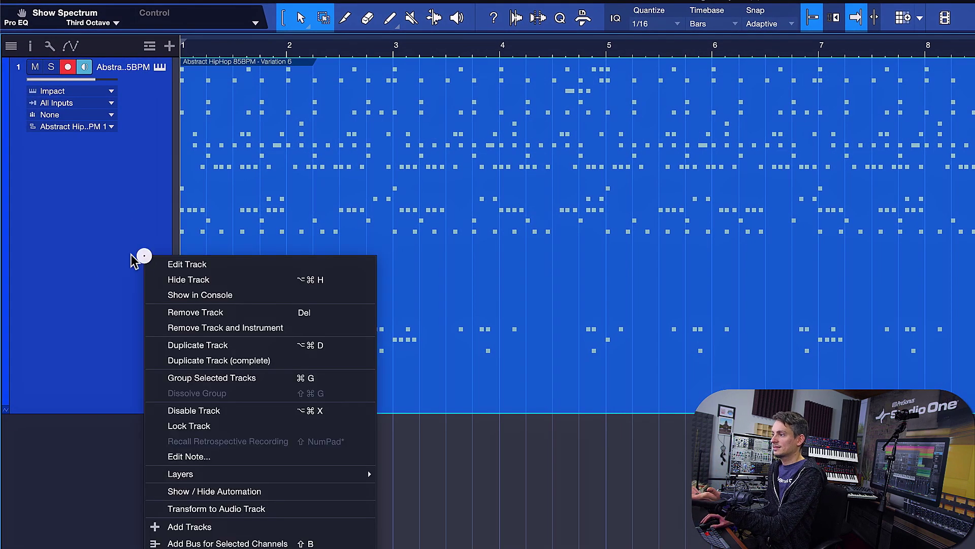
left_click(239, 510)
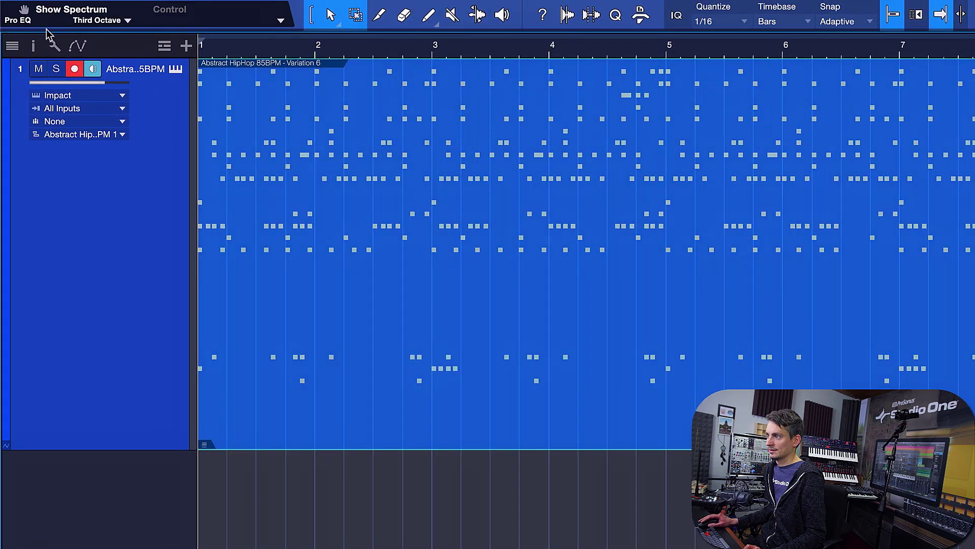
Step: Verify in the Inspector that the Impact track's output channel stays Kick, then bring up its track options
left_click(33, 46)
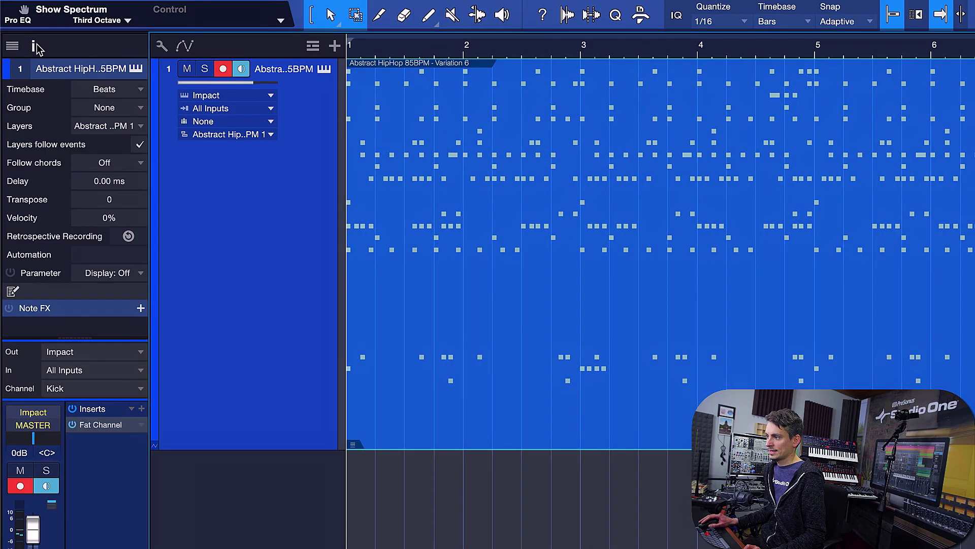
left_click(104, 389)
left_click(80, 424)
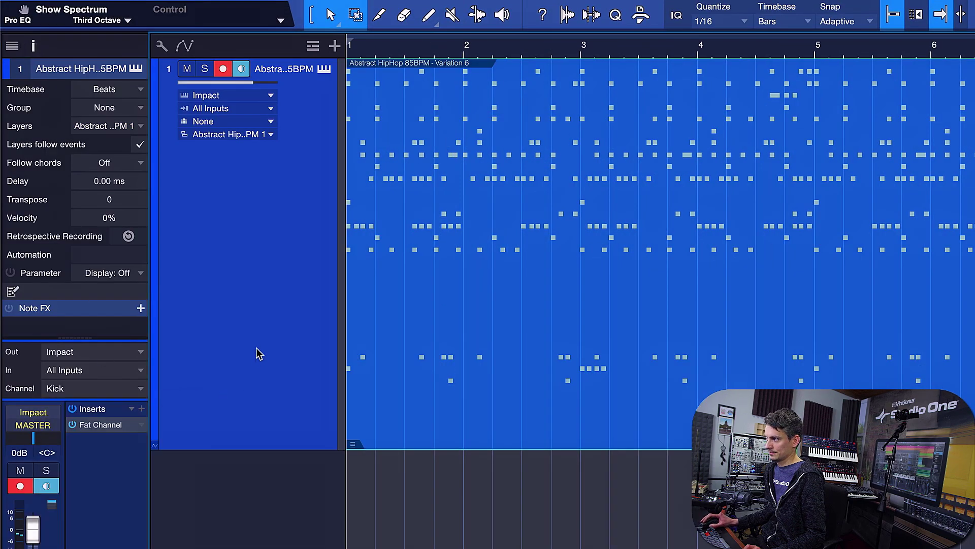
left_click(51, 389)
left_click(279, 327)
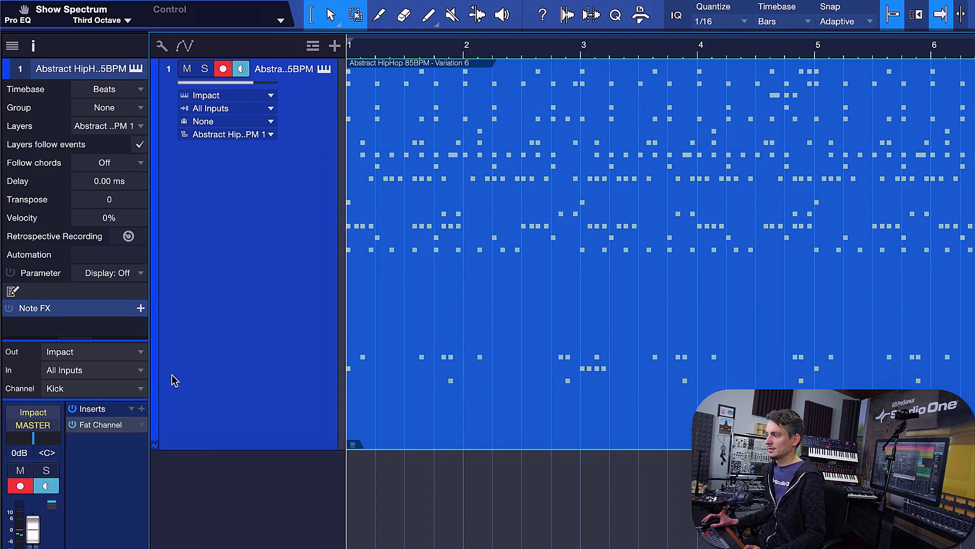
left_click(140, 390)
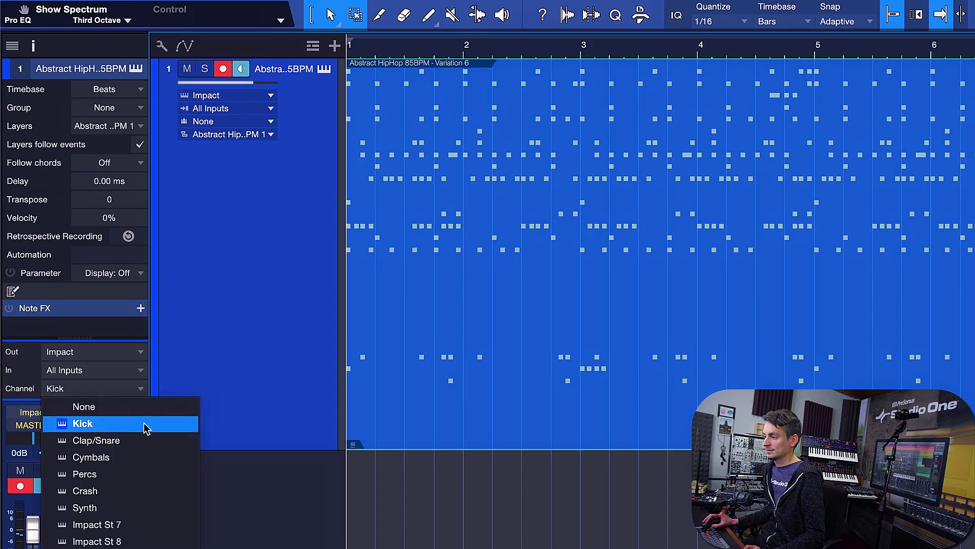
left_click(223, 351)
right_click(237, 360)
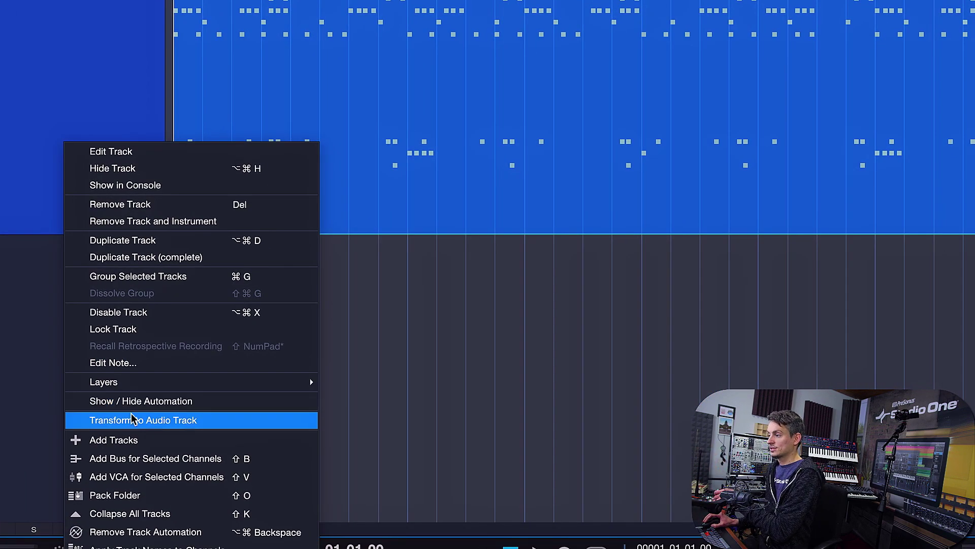
Step: Transform the Impact track to audio, rendering all channels and inserts into a KICK track
left_click(133, 420)
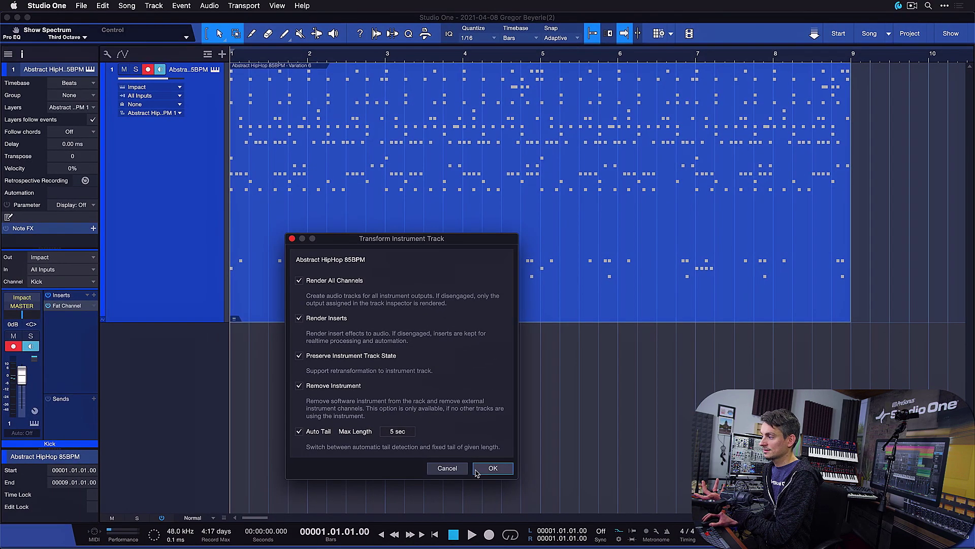
left_click(576, 450)
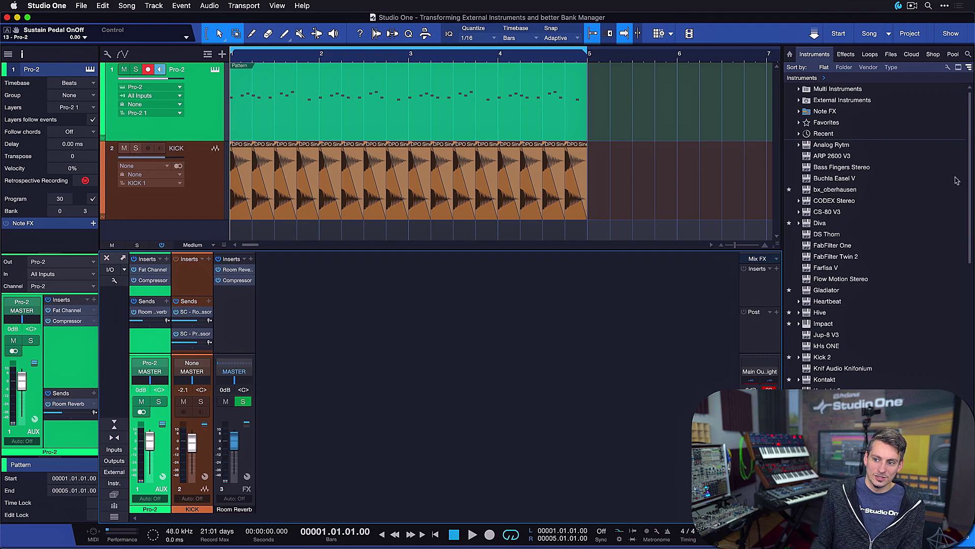
Step: Drag the OB-6 from the Browser's External Instruments folder into the arrangement
double_click(859, 100)
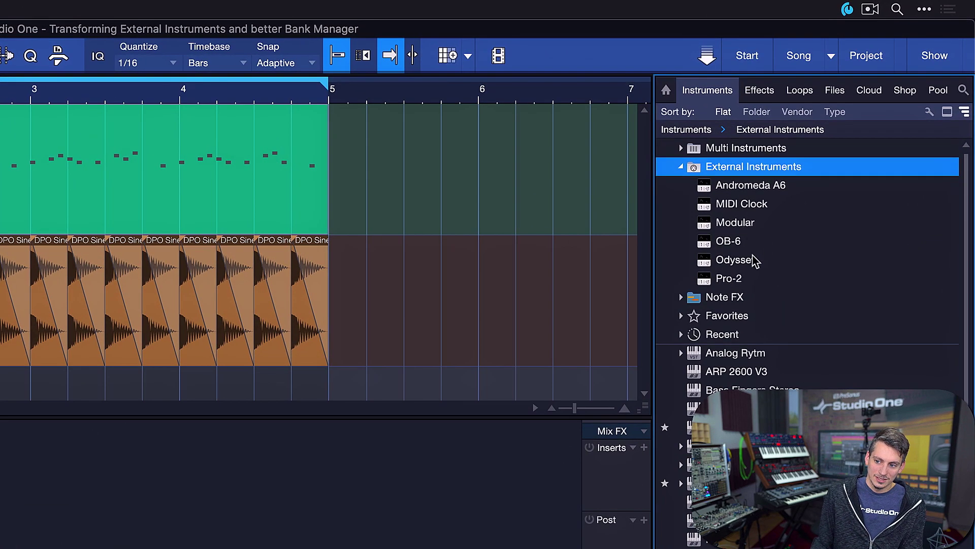
left_click(777, 241)
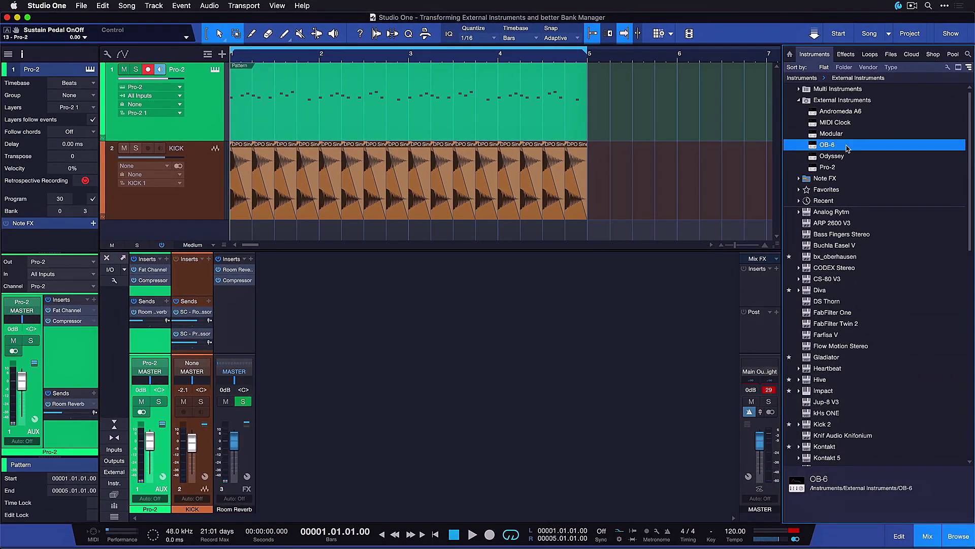
left_click_drag(763, 247, 437, 364)
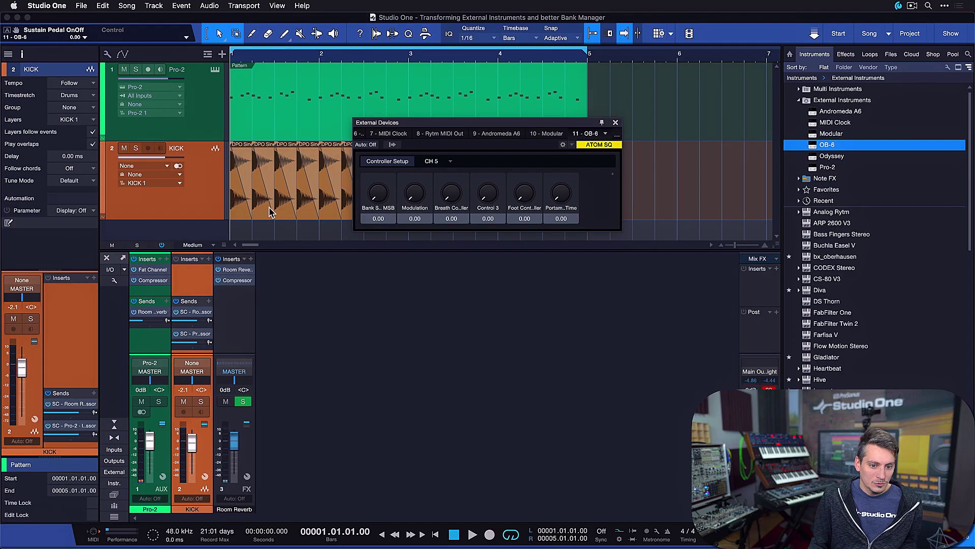
Step: Play the Pro-2 track while stepping its program between 29 and 31, ending on 30
left_click(615, 122)
left_click(326, 126)
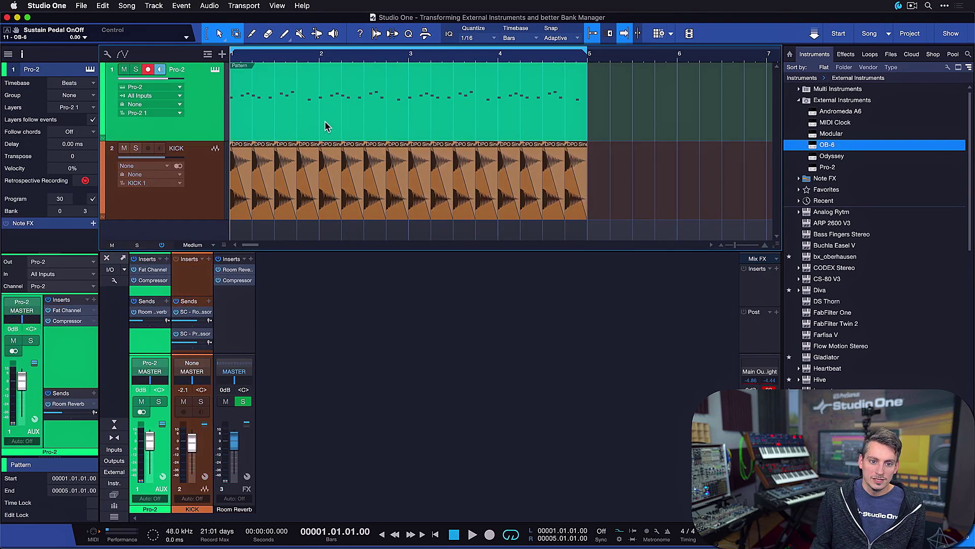
key("space")
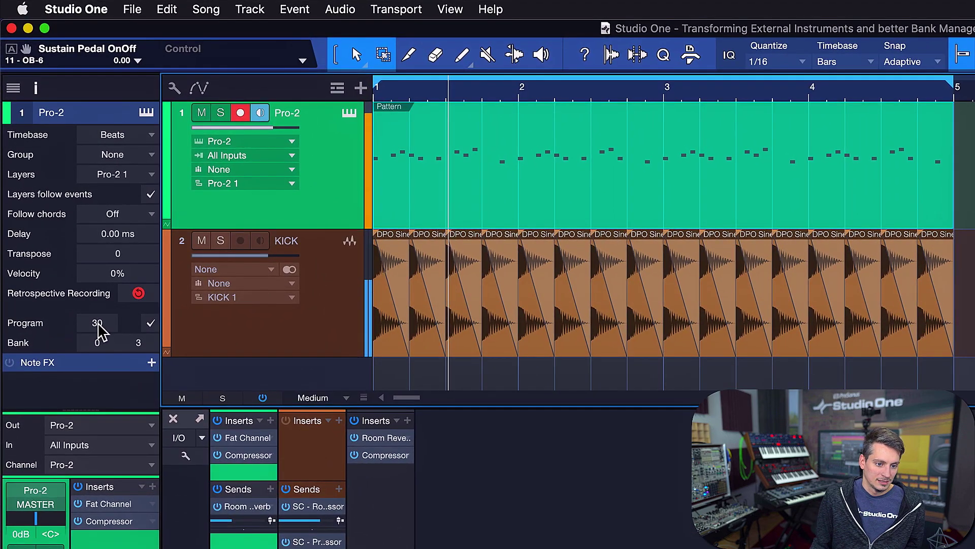
scroll(63, 200, "up", 1)
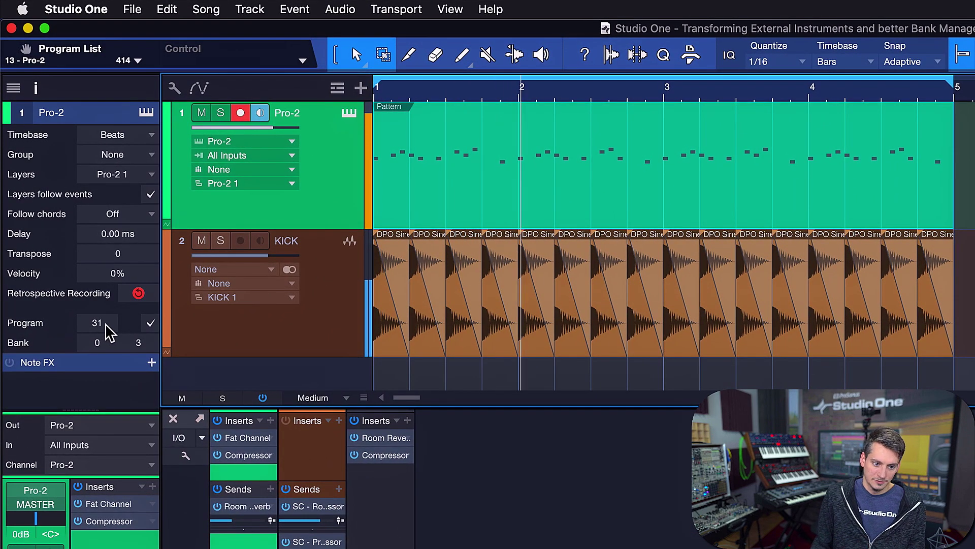
scroll(105, 323, "down", 1)
scroll(104, 330, "down", 1)
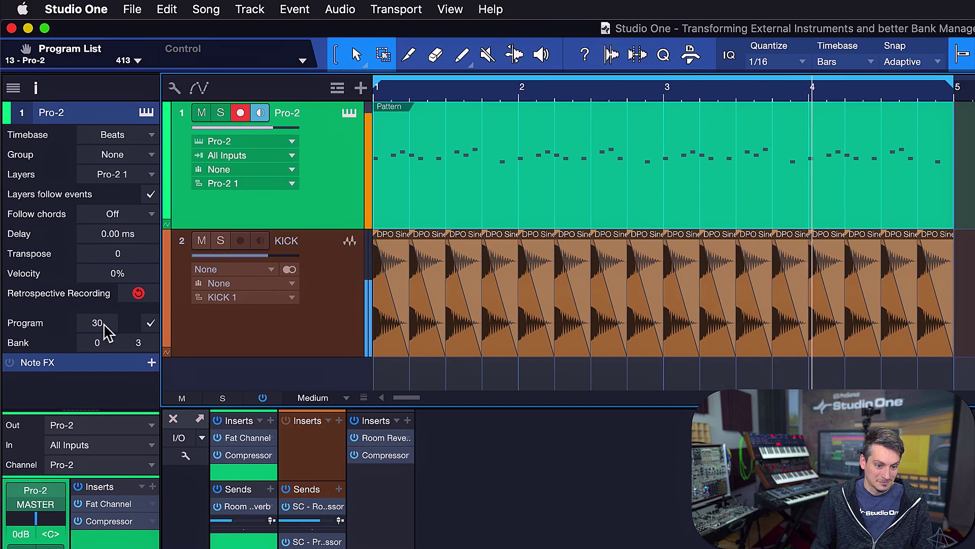
scroll(102, 328, "up", 1)
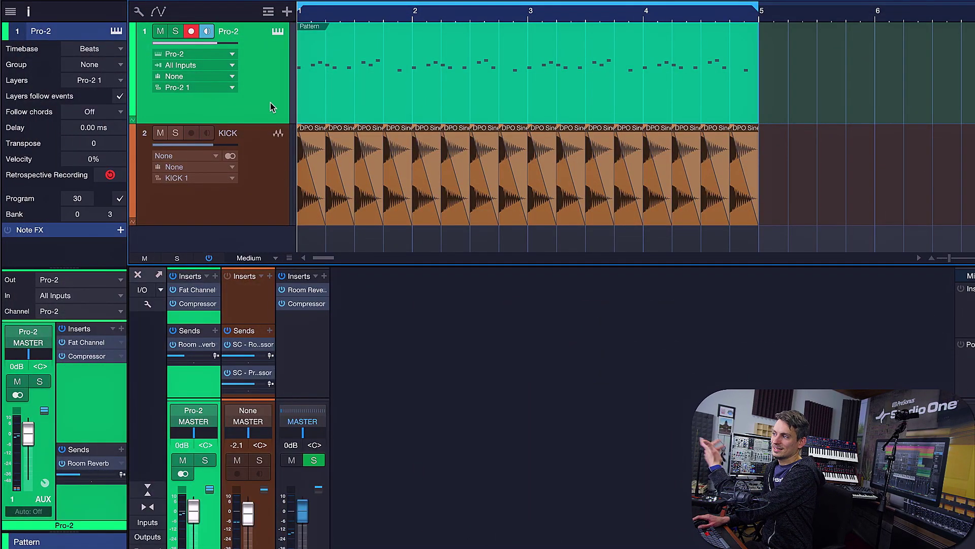
Step: Apply Transform to Audio Track to the Pro-2 track and confirm the render
right_click(271, 95)
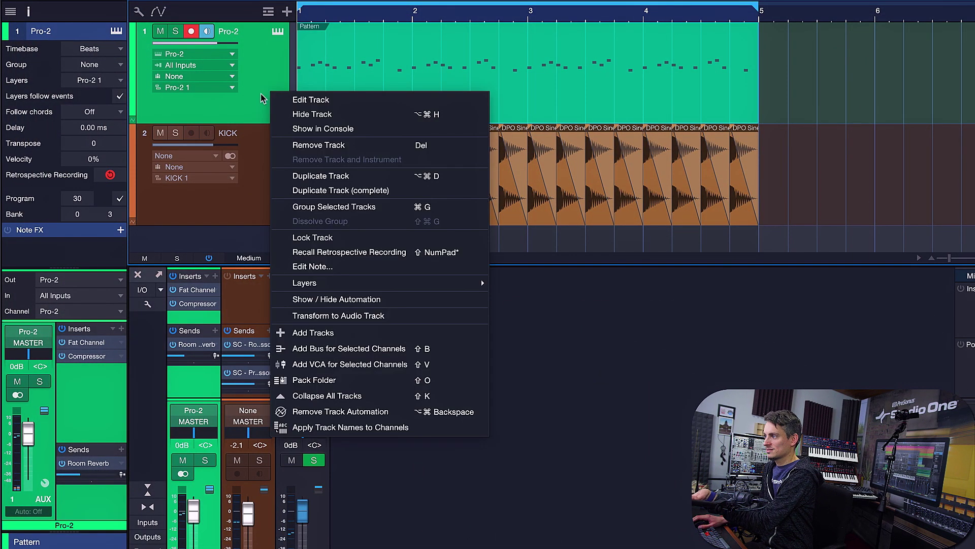
left_click(293, 316)
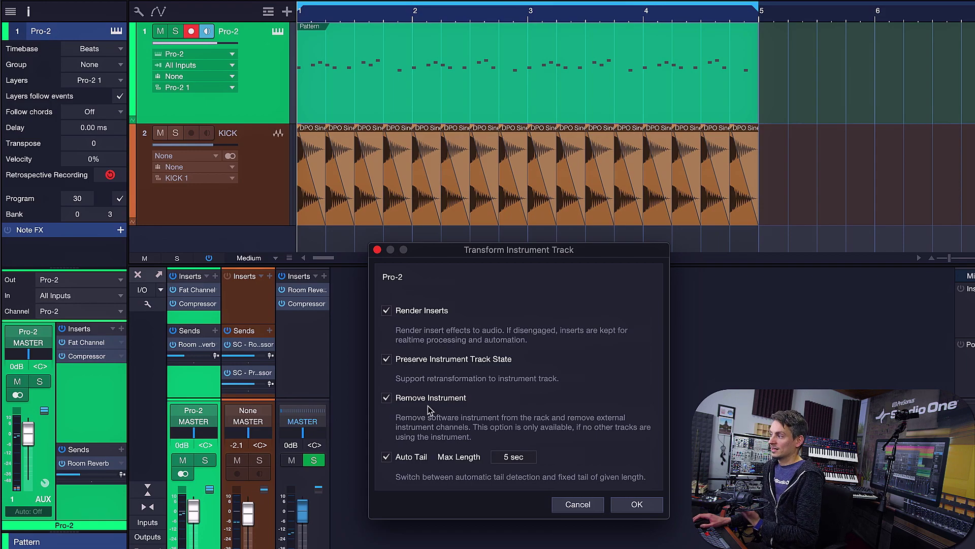
left_click(635, 504)
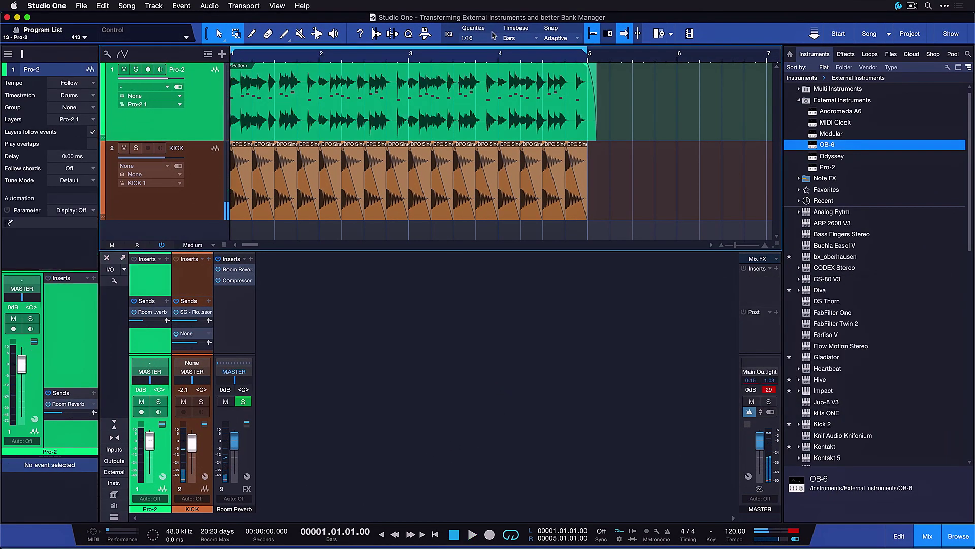
Step: Select the rendered Pro-2 audio event, zoom in, play it, then zoom out to bars 1–7
left_click(430, 120)
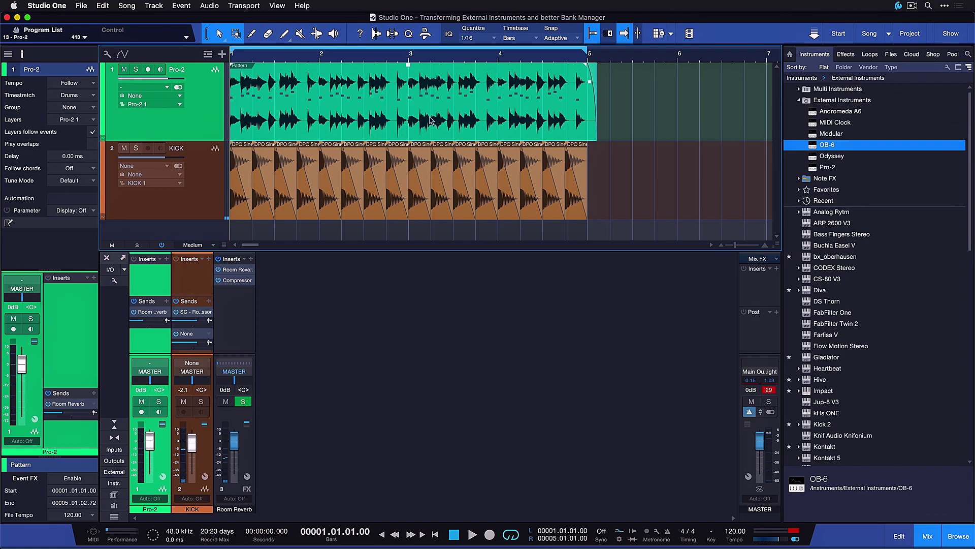
key("e")
key("e")
key("e")
key("e")
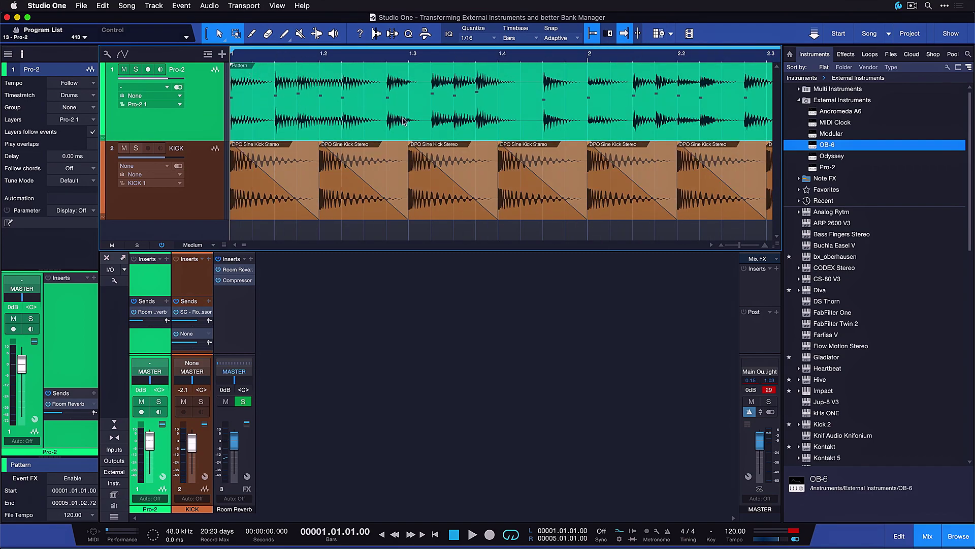
key("space")
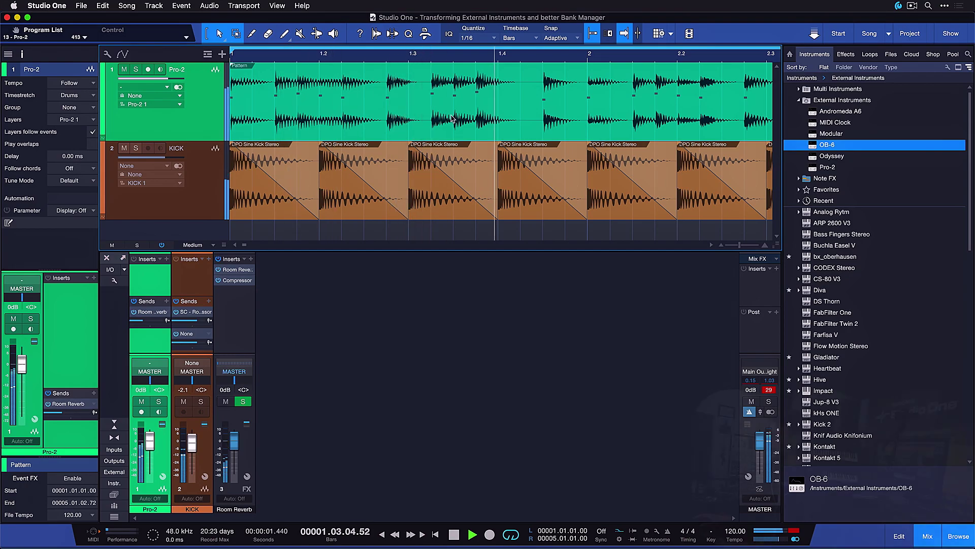
key("w")
key("w")
key("w")
key("w")
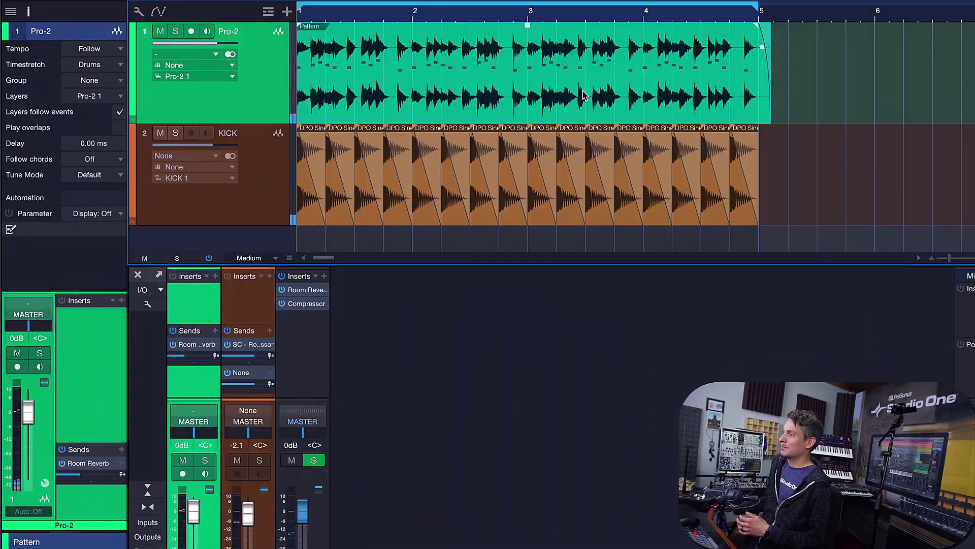
Step: Transform the Pro-2 audio back to an instrument track and drag its pattern onto new Track 3
right_click(280, 77)
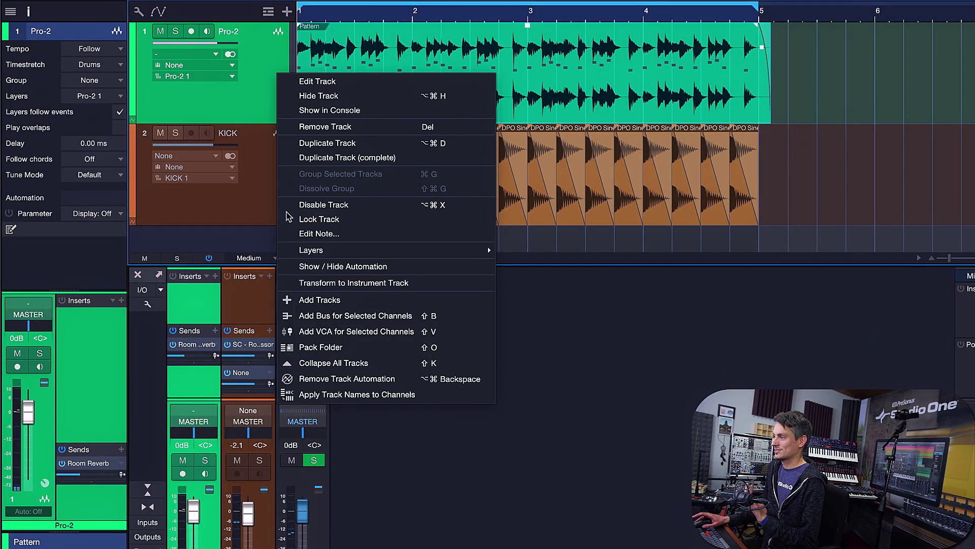
left_click(343, 280)
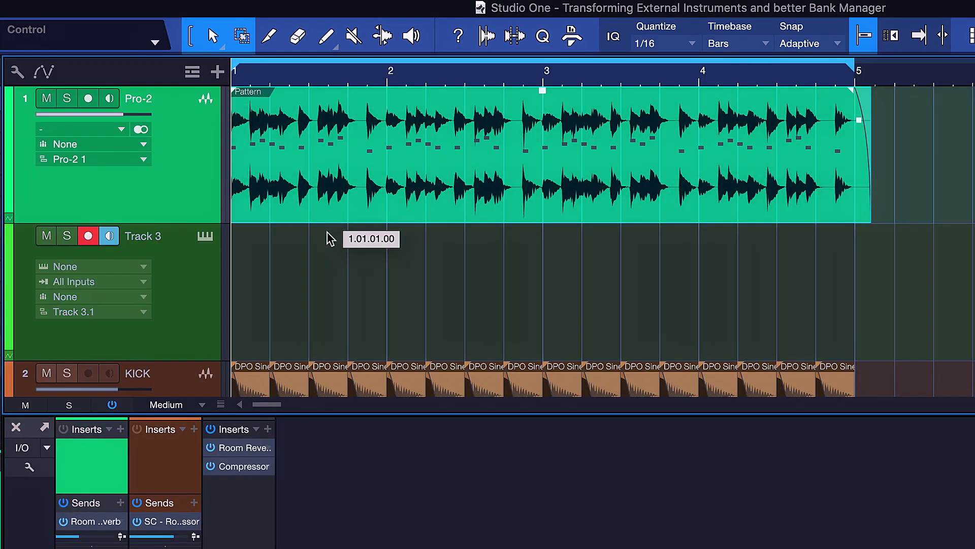
left_click_drag(331, 235, 326, 259)
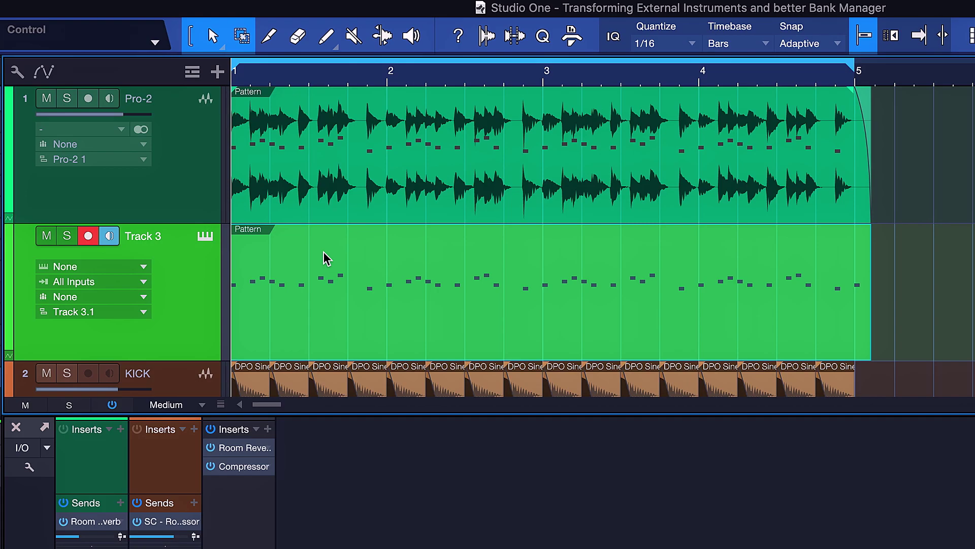